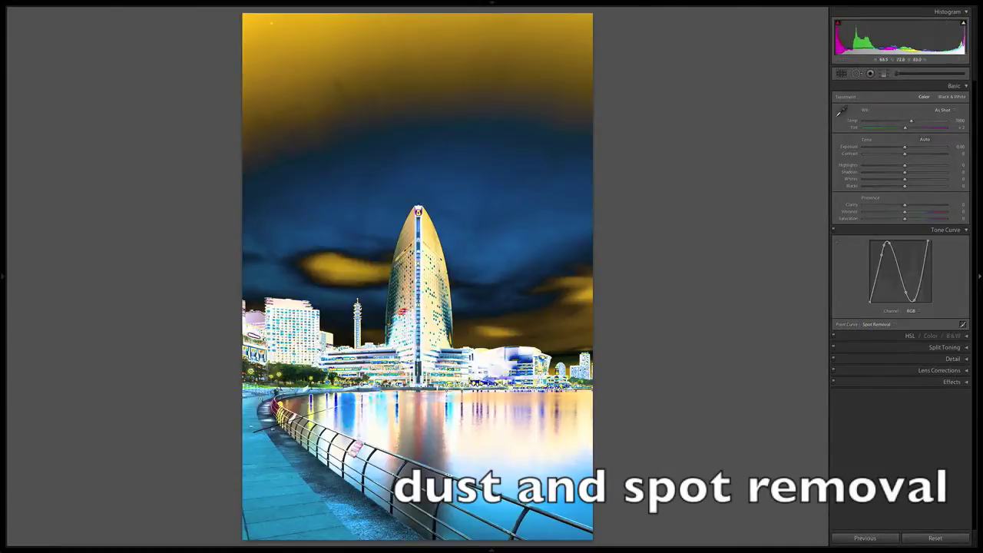
# Step: Zoom into the upper sky, heal a dust spot with Spot Removal (Q), and pan across the sky
pyautogui.click(271, 23)
pyautogui.press('k')
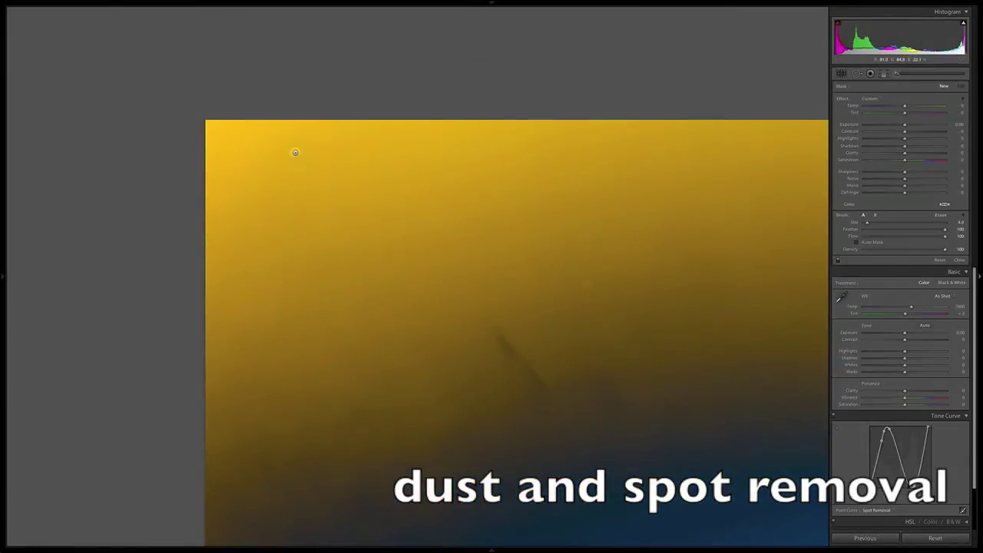
pyautogui.press('q')
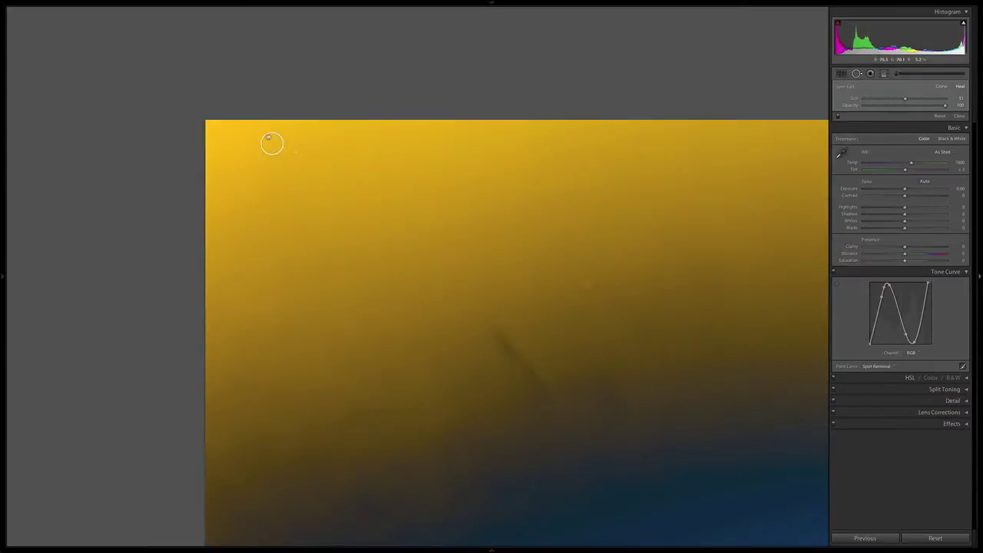
pyautogui.click(588, 283)
pyautogui.moveTo(677, 174); pyautogui.dragTo(527, 203)
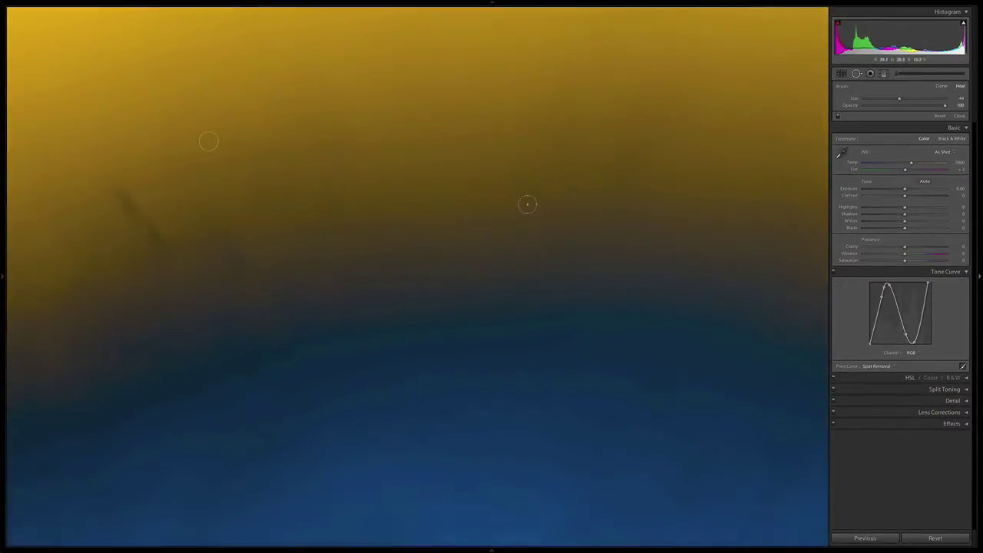
pyautogui.middleClick(542, 254)
pyautogui.click(571, 233)
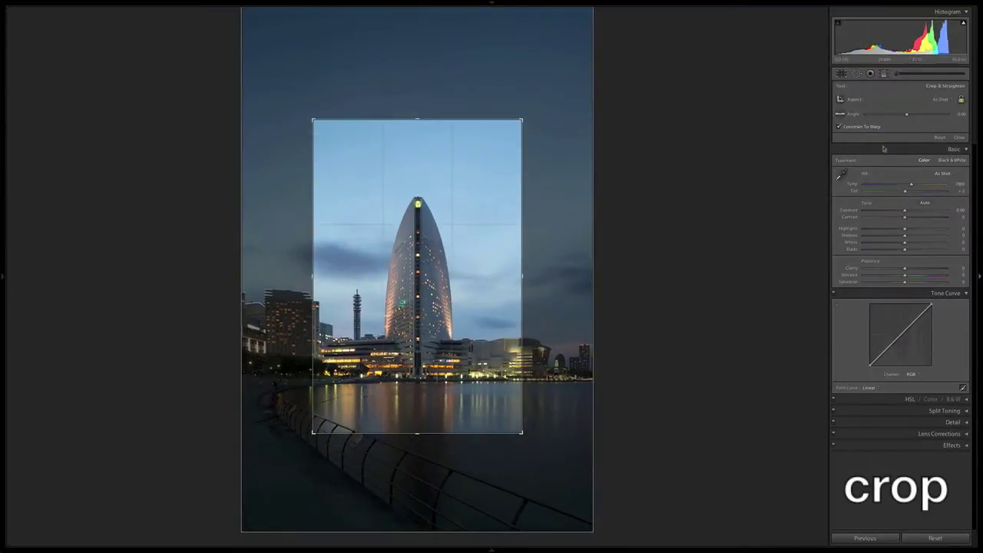
# Step: Tighten the crop around the skyline, then set Highlights -61, Shadows +69 and Contrast +15
pyautogui.moveTo(417, 11); pyautogui.dragTo(418, 33)
pyautogui.moveTo(408, 85); pyautogui.dragTo(408, 99)
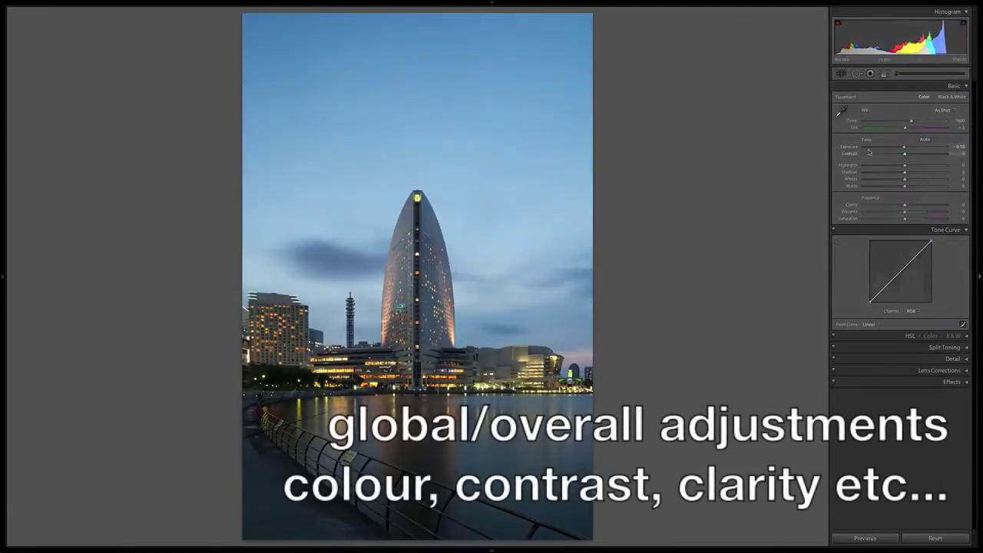
pyautogui.moveTo(904, 165)
pyautogui.mouseDown()
pyautogui.moveTo(863, 166)
pyautogui.moveTo(951, 181)
pyautogui.moveTo(935, 185)
pyautogui.mouseUp()
pyautogui.moveTo(904, 154); pyautogui.dragTo(911, 153)
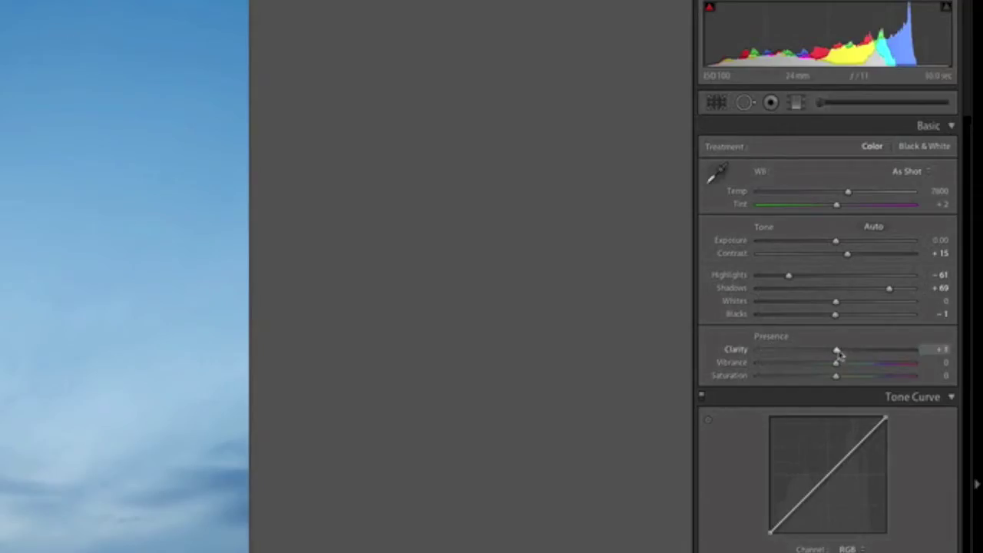
# Step: Set Clarity +23, Whites +35, Blacks +11, a little more contrast, Vibrance +6, and lower Saturation slightly
pyautogui.moveTo(904, 205); pyautogui.dragTo(920, 213)
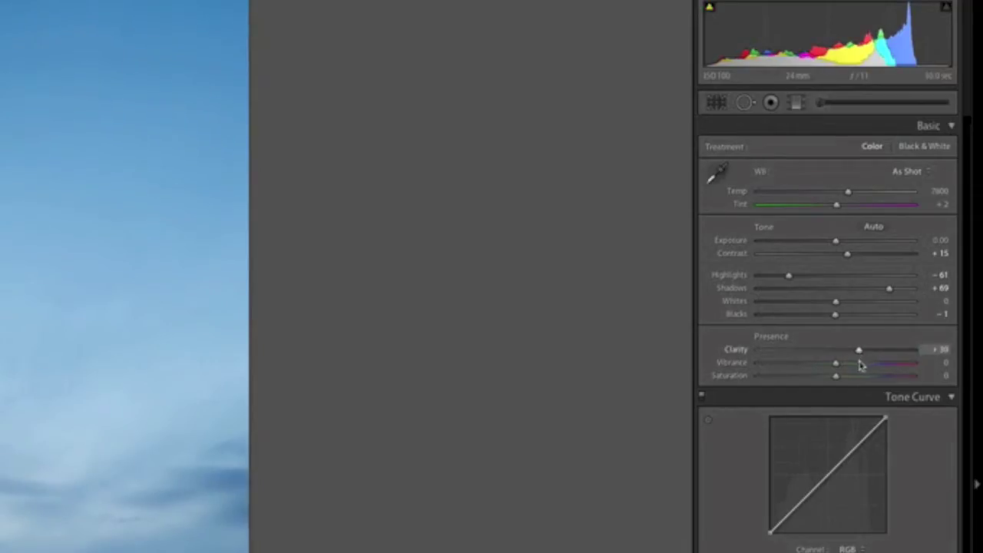
pyautogui.moveTo(862, 368); pyautogui.dragTo(855, 368)
pyautogui.moveTo(837, 301); pyautogui.dragTo(869, 321)
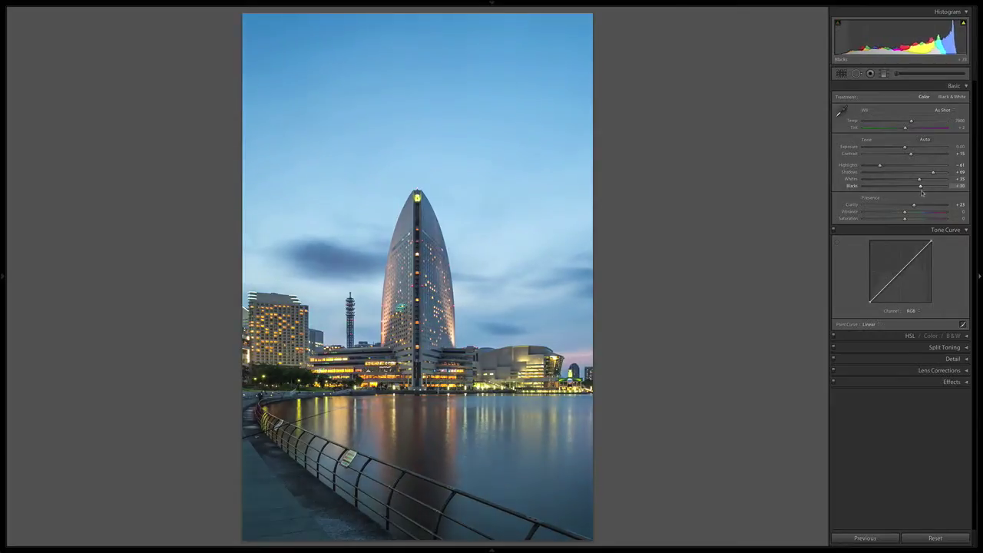
pyautogui.moveTo(908, 191); pyautogui.dragTo(911, 192)
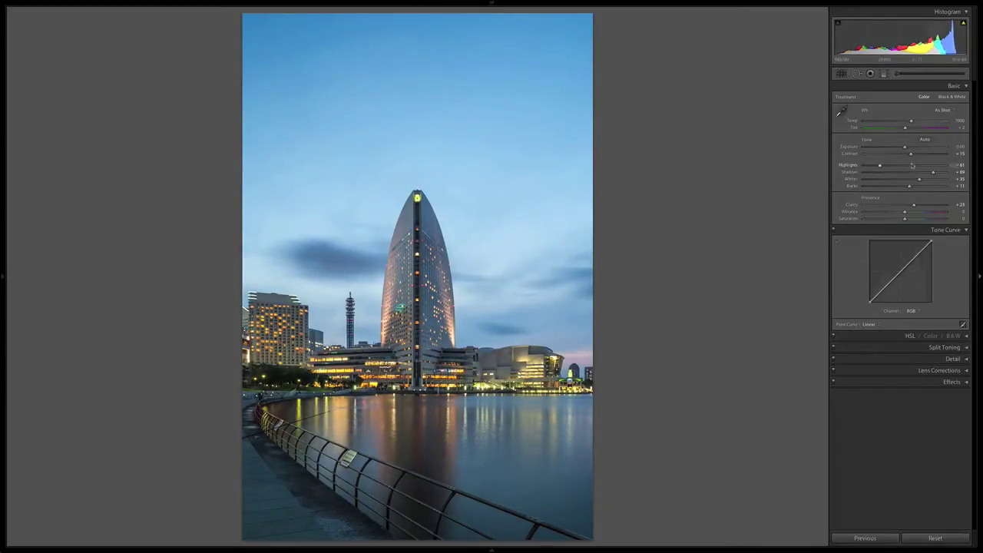
pyautogui.moveTo(912, 220)
pyautogui.mouseDown()
pyautogui.moveTo(901, 224)
pyautogui.moveTo(910, 223)
pyautogui.mouseUp()
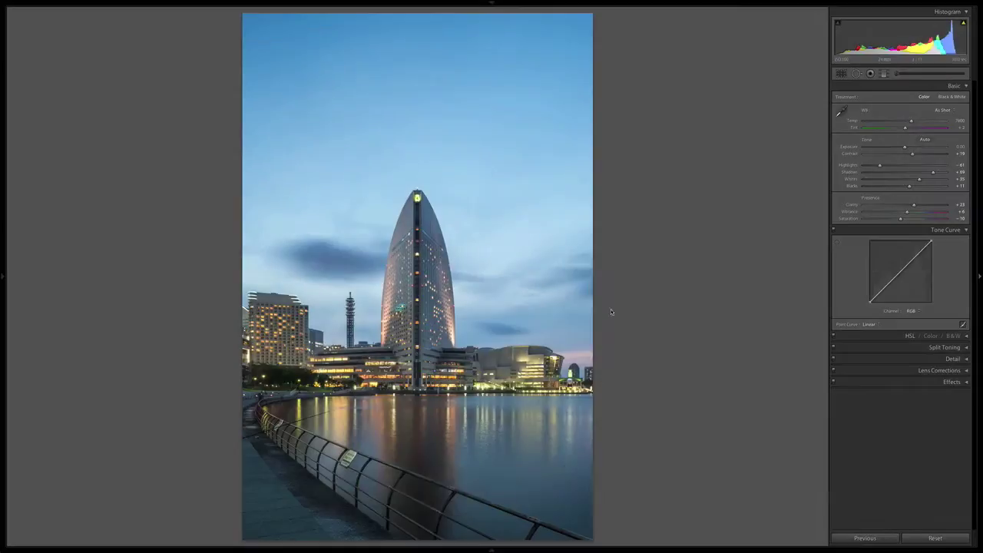
# Step: Draw a graduated filter over the water and raise its Shadows to brighten the foreground
pyautogui.press('m')
pyautogui.moveTo(408, 439)
pyautogui.mouseDown()
pyautogui.moveTo(417, 446)
pyautogui.moveTo(418, 391)
pyautogui.mouseUp()
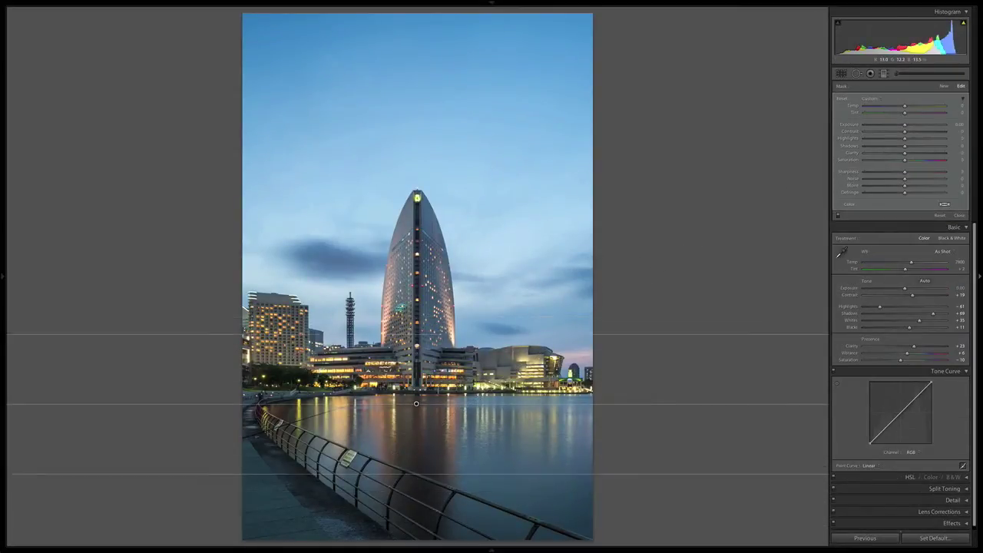
pyautogui.moveTo(905, 150); pyautogui.dragTo(934, 154)
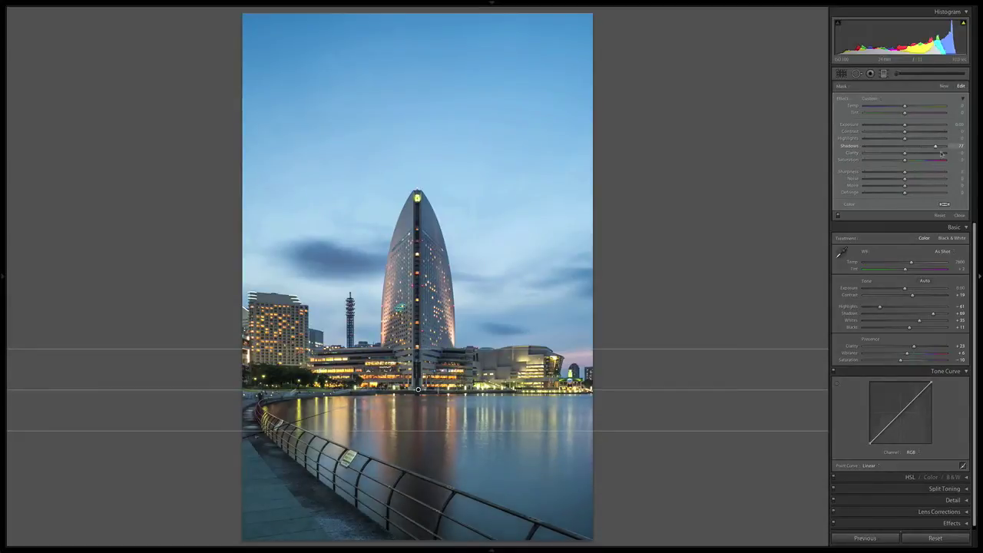
pyautogui.press('k')
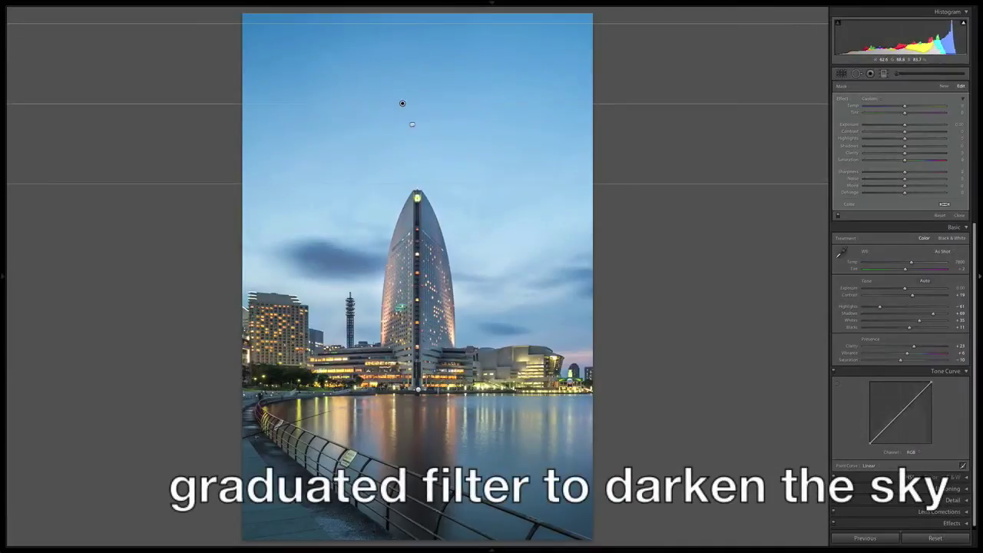
# Step: Drag a graduated filter down over the sky and lower its Exposure to about -0.30
pyautogui.moveTo(411, 123); pyautogui.dragTo(423, 185)
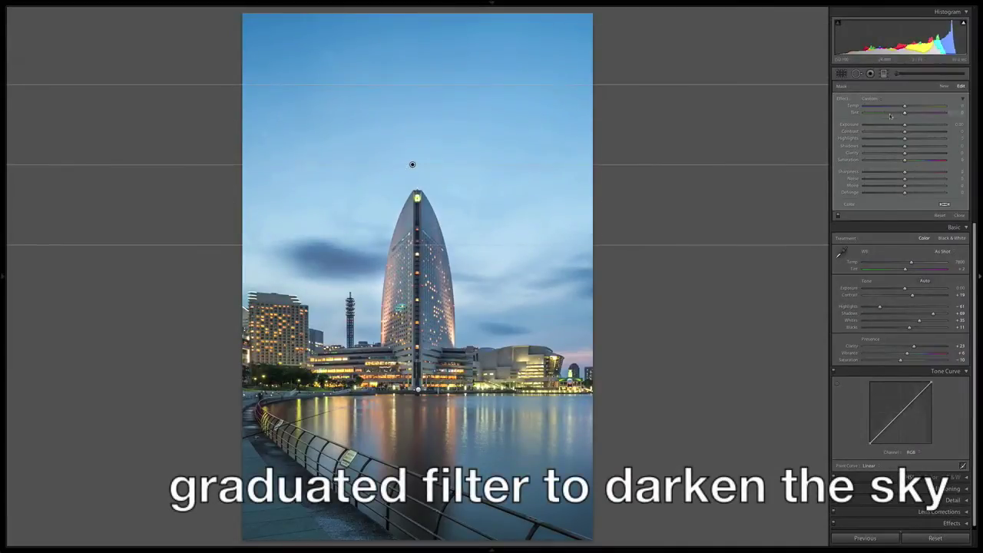
pyautogui.moveTo(904, 125); pyautogui.dragTo(905, 126)
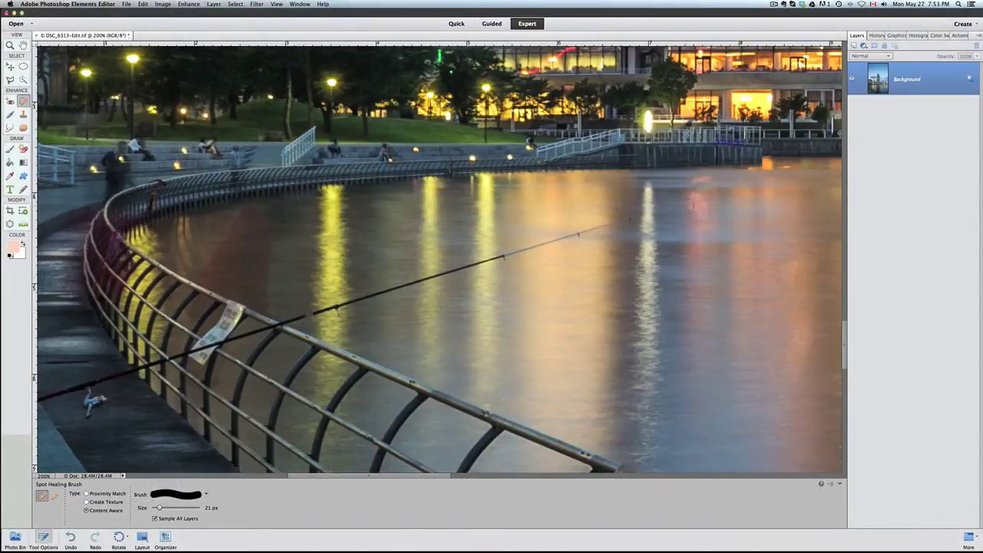
# Step: Heal away the fishing line over the water, zooming in and using a 4 px brush for fragments
pyautogui.moveTo(300, 317); pyautogui.dragTo(676, 204)
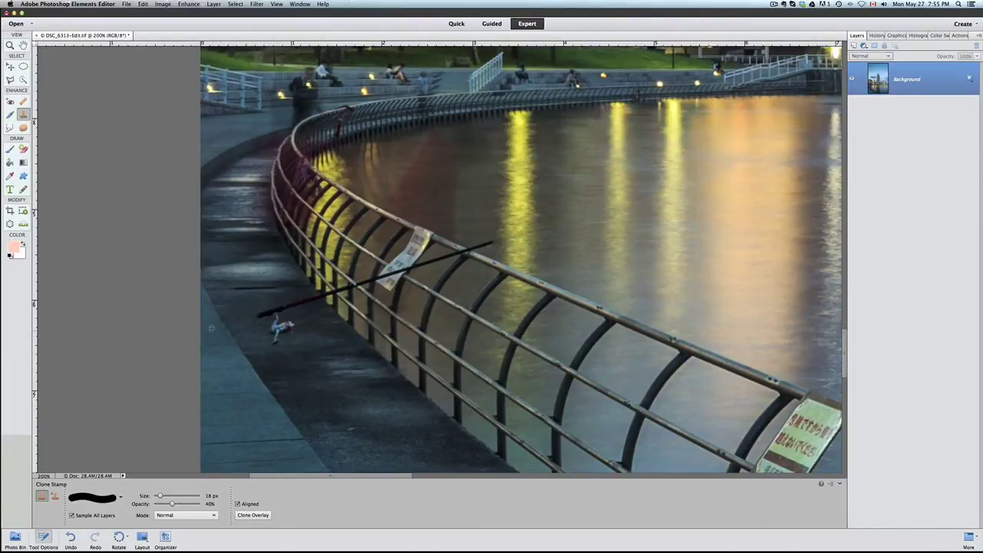
pyautogui.hotkey('ctrl', '+')
pyautogui.press('[')
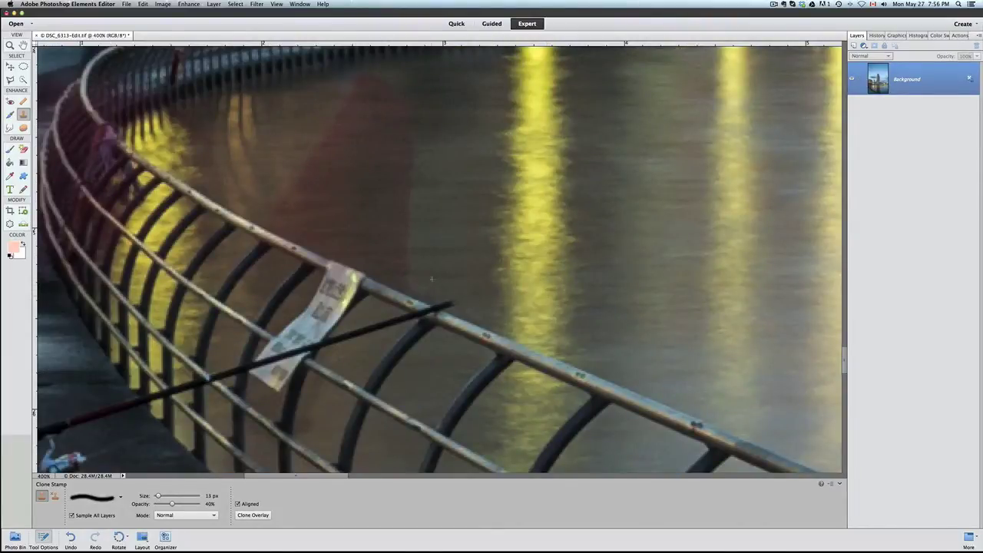
pyautogui.moveTo(453, 303); pyautogui.dragTo(358, 332)
pyautogui.hotkey('ctrl', '+')
pyautogui.hotkey('ctrl', '+')
pyautogui.hotkey('ctrl', '+')
pyautogui.moveTo(146, 495); pyautogui.dragTo(143, 498)
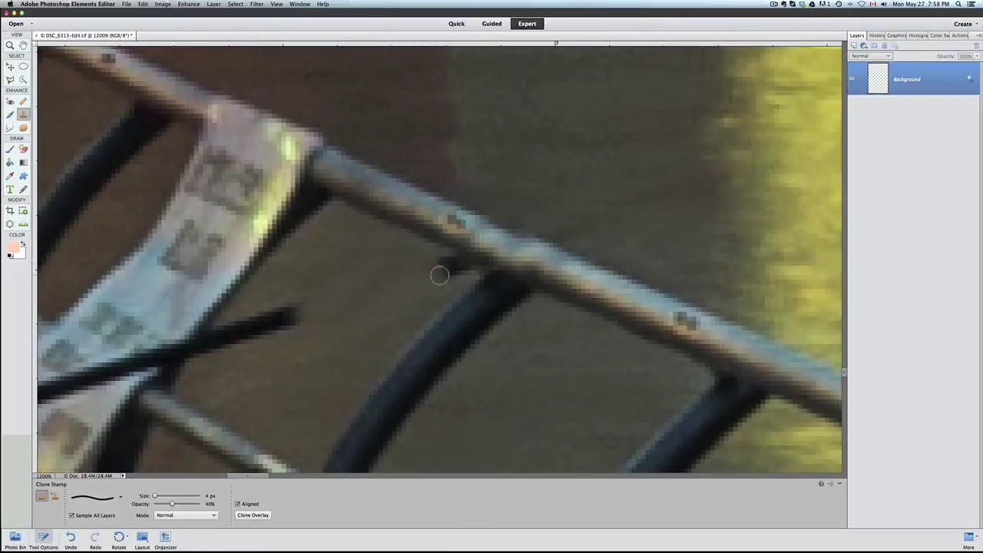
pyautogui.moveTo(439, 270); pyautogui.dragTo(451, 271)
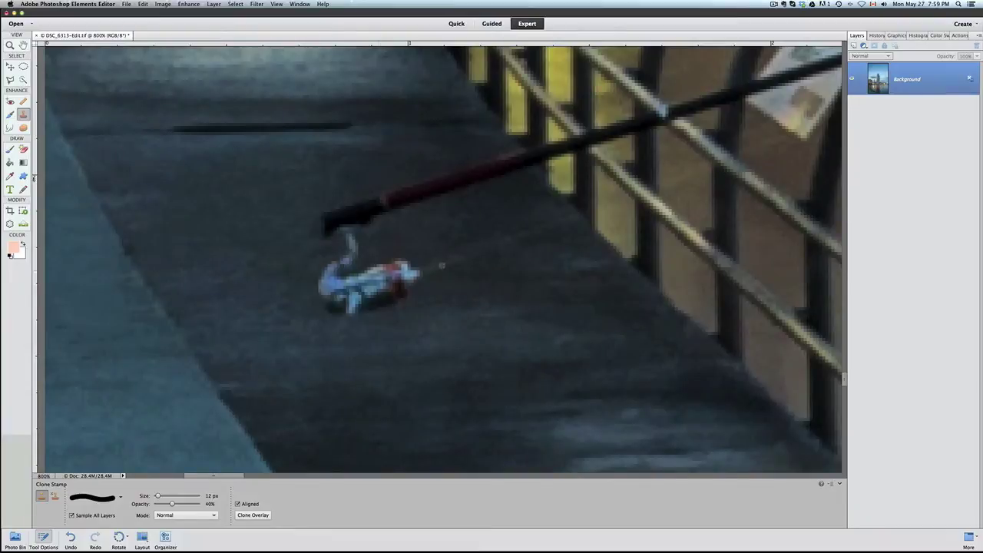
# Step: Clone out the small figure on the walkway and the dark red-tipped rod
pyautogui.moveTo(425, 283); pyautogui.dragTo(388, 325)
pyautogui.moveTo(327, 307); pyautogui.dragTo(375, 281)
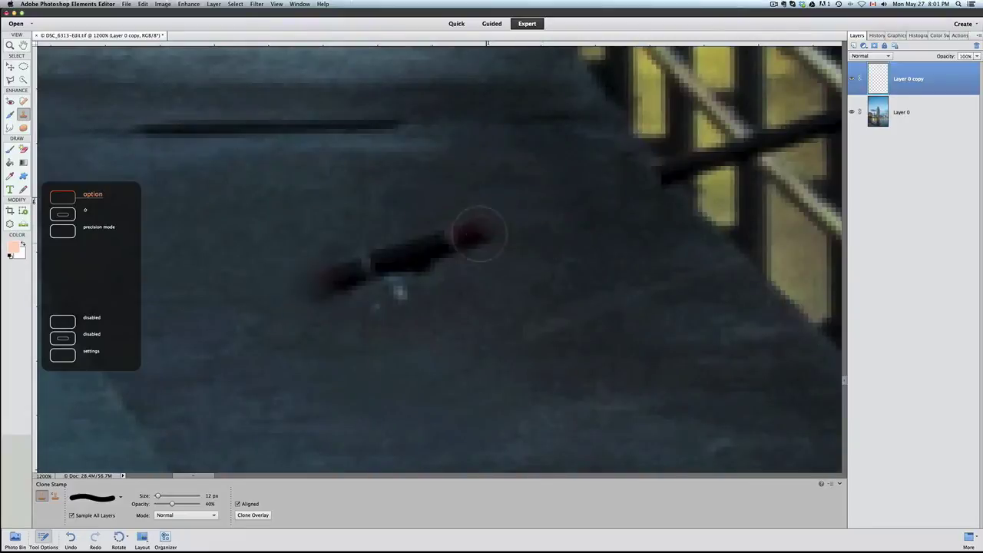
pyautogui.moveTo(478, 233); pyautogui.dragTo(326, 292)
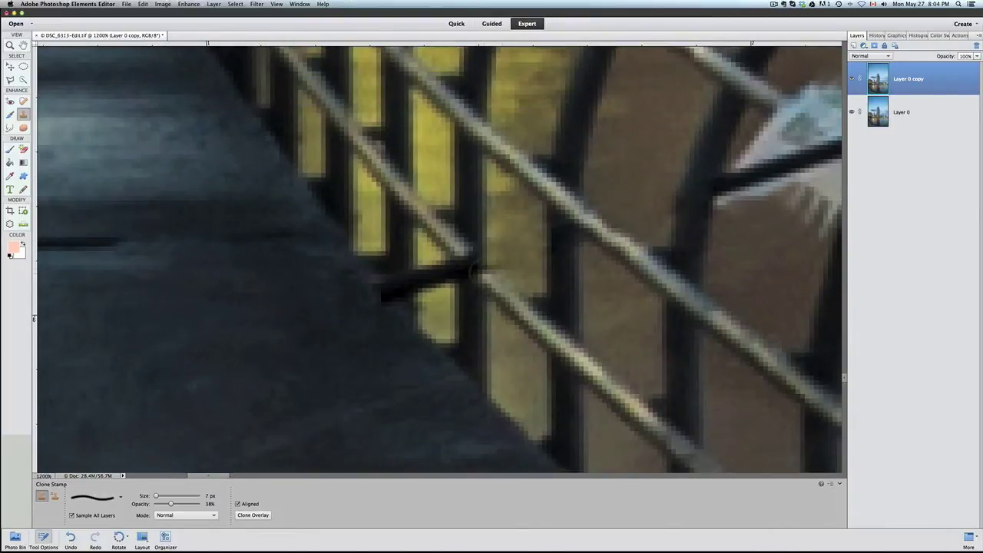
# Step: Clone dark rail texture over the sign at the rail junction and blend it along the rail
pyautogui.press('alt')
pyautogui.click(420, 275)
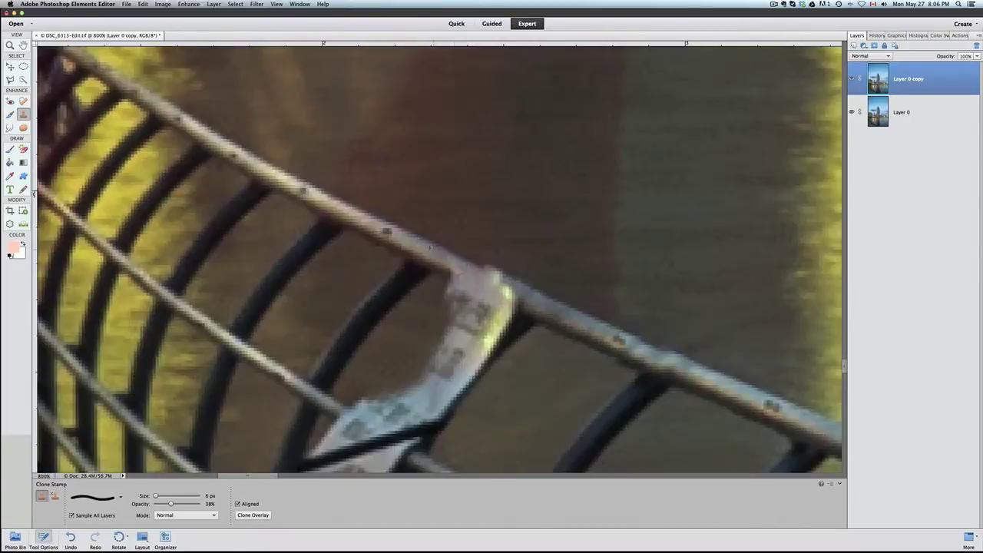
pyautogui.keyDown('alt'); pyautogui.click(430, 248); pyautogui.keyUp('alt')
pyautogui.click(457, 278)
pyautogui.moveTo(451, 273); pyautogui.dragTo(545, 318)
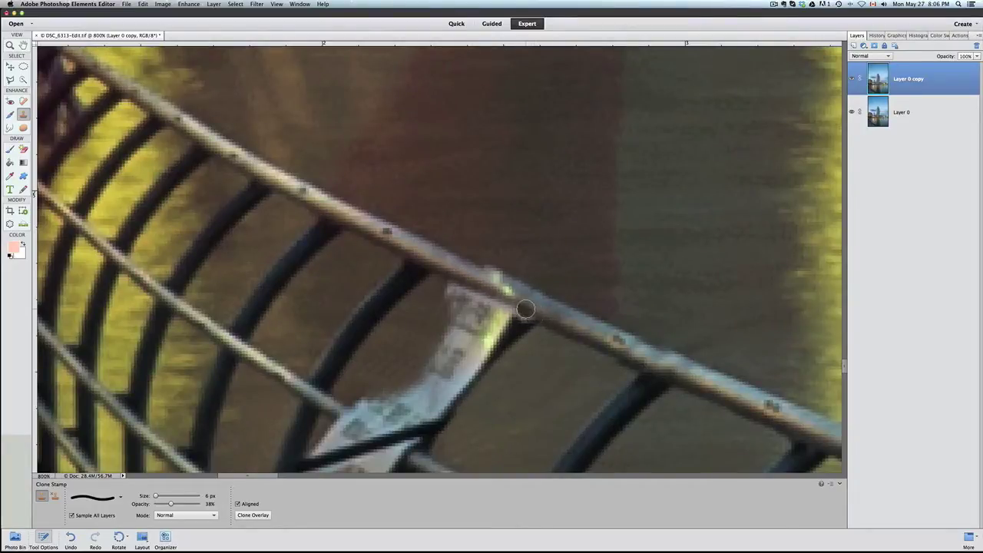
pyautogui.moveTo(498, 263); pyautogui.dragTo(529, 274)
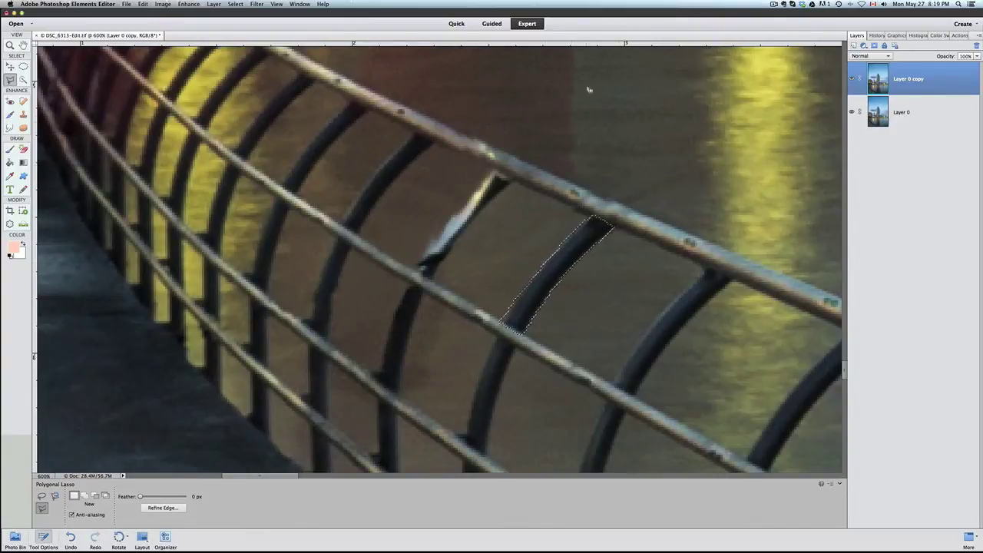
# Step: Move the Layer 1 patch over the pale railing fragment, shrink it slightly to fit, and add a layer mask
pyautogui.moveTo(560, 285); pyautogui.dragTo(462, 236)
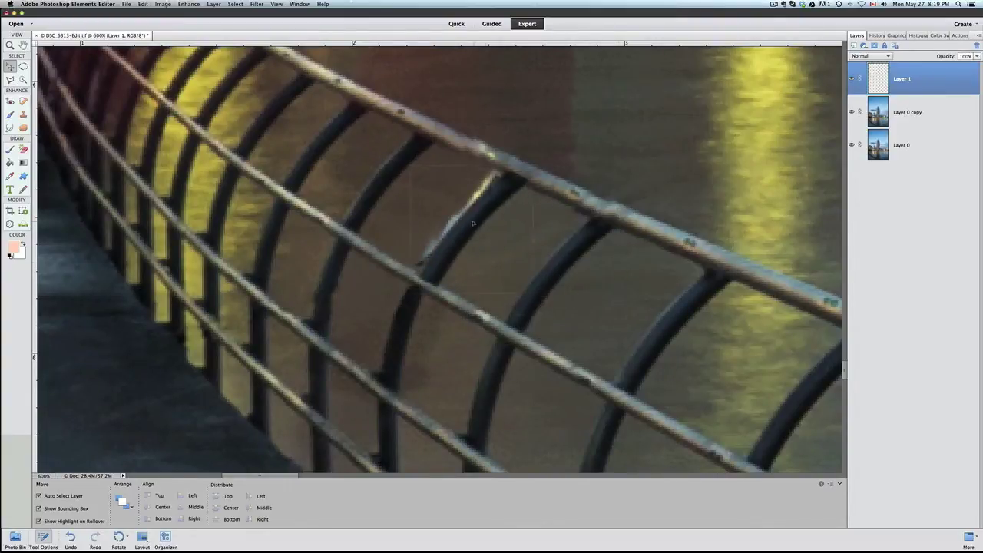
pyautogui.moveTo(397, 224); pyautogui.dragTo(403, 225)
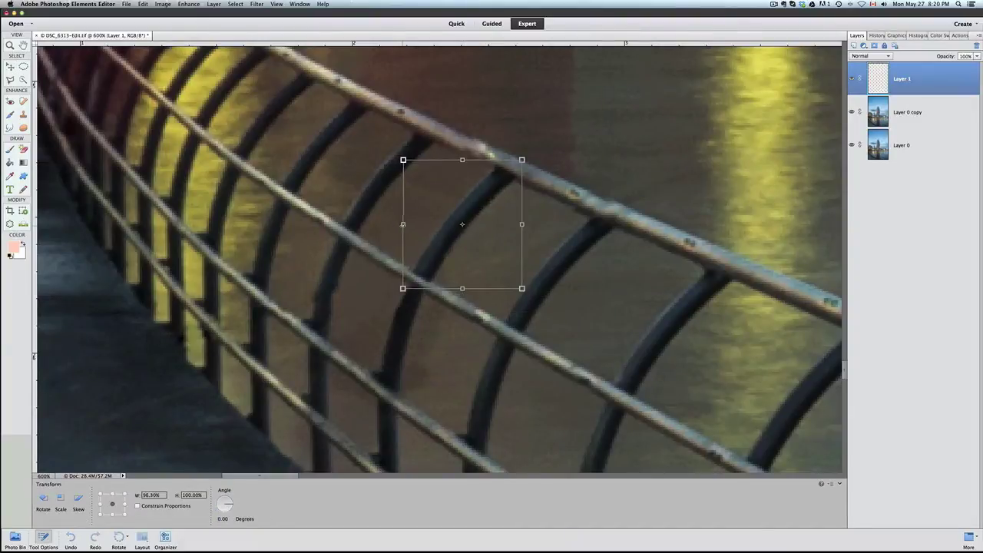
pyautogui.moveTo(521, 225); pyautogui.dragTo(516, 226)
pyautogui.moveTo(461, 160); pyautogui.dragTo(519, 162)
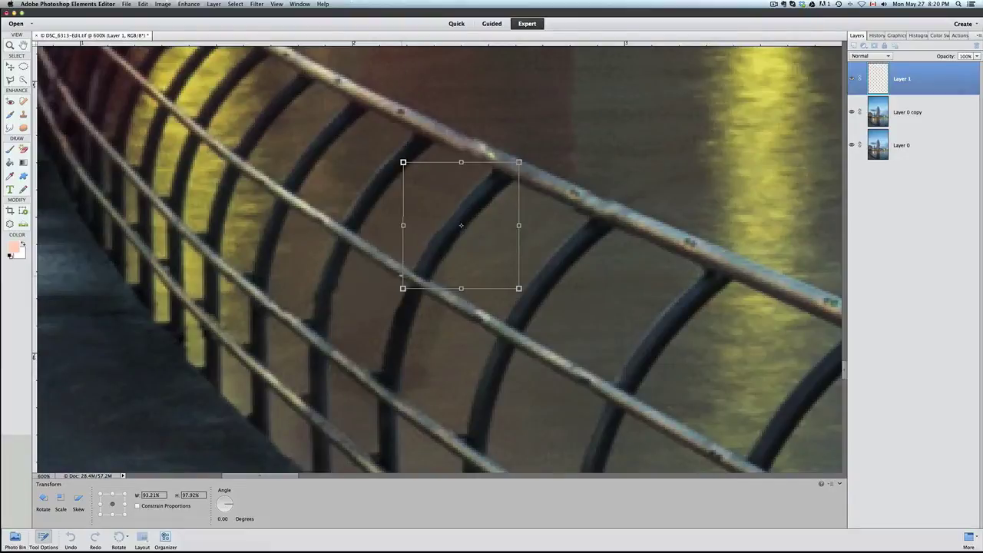
pyautogui.press('Return')
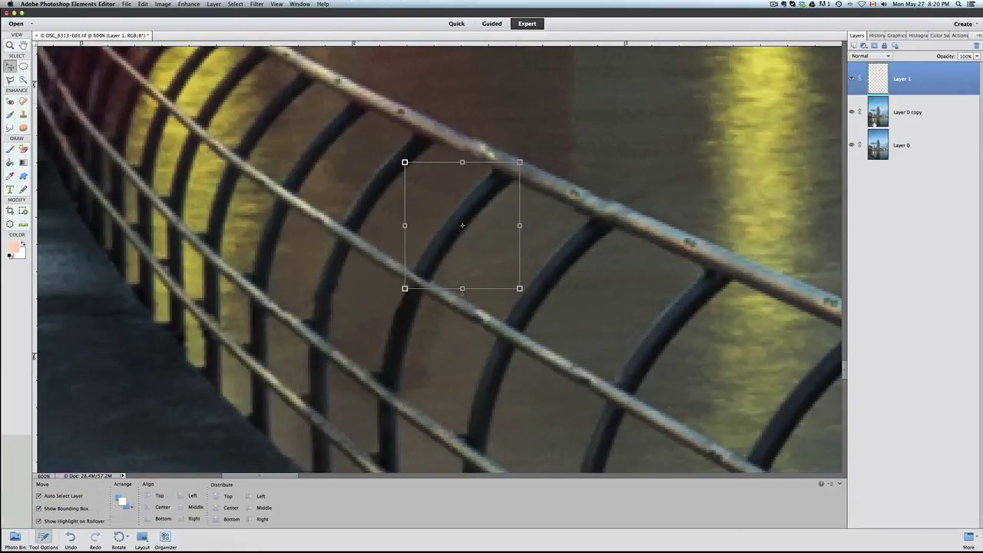
pyautogui.click(874, 46)
pyautogui.press('b')
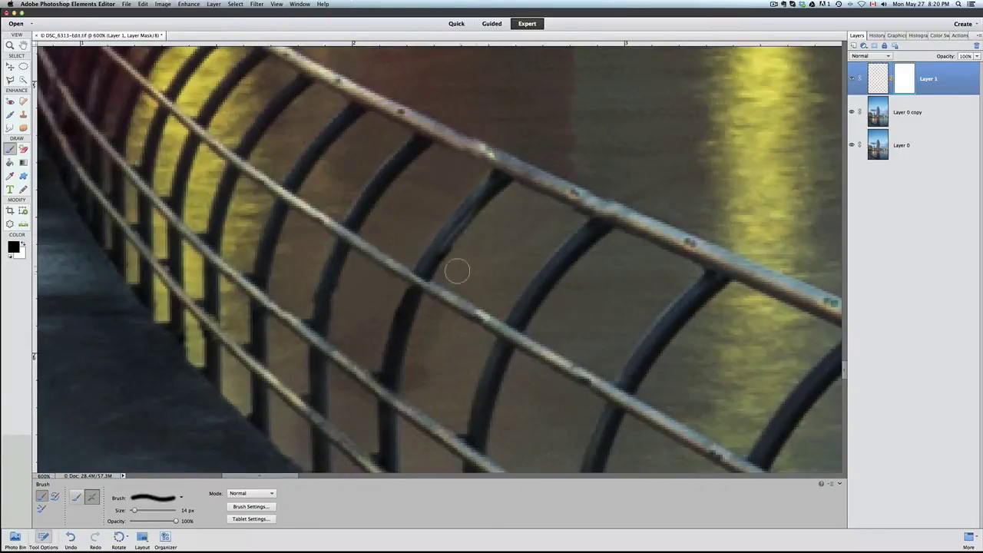
# Step: Delete the patch layer's mask and clone over the sign's bottom edge with a smaller Clone Stamp
pyautogui.press('Delete')
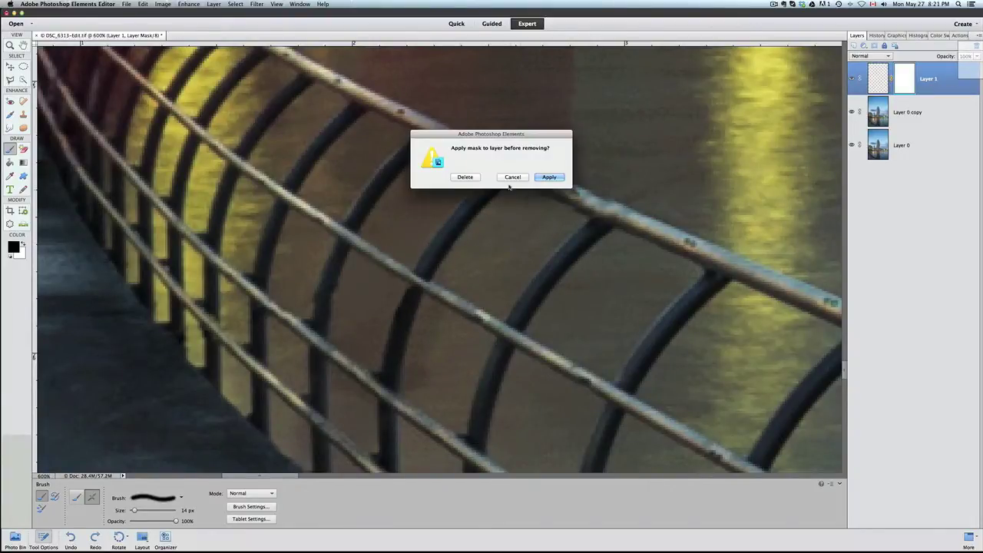
pyautogui.click(550, 177)
pyautogui.scroll(3, 407, 292)
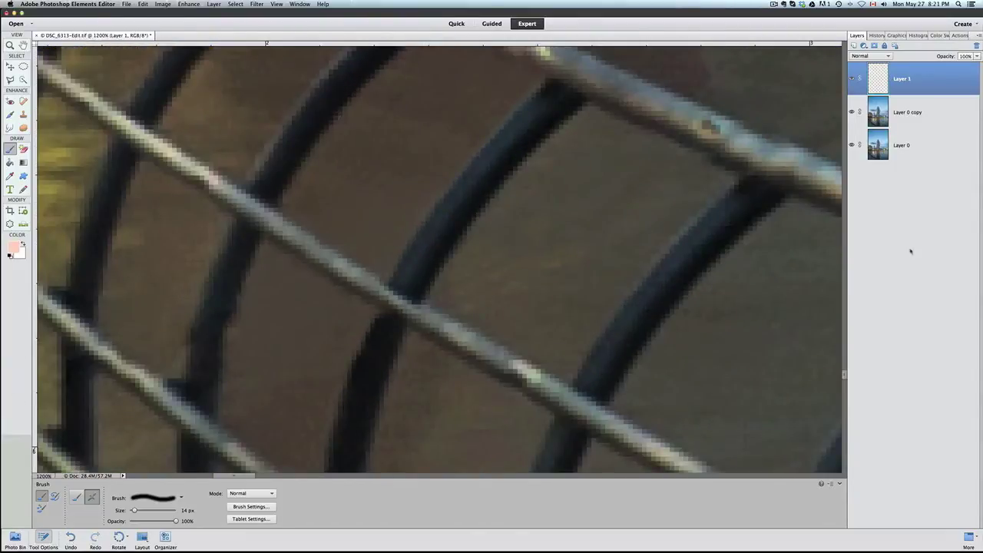
pyautogui.press('s')
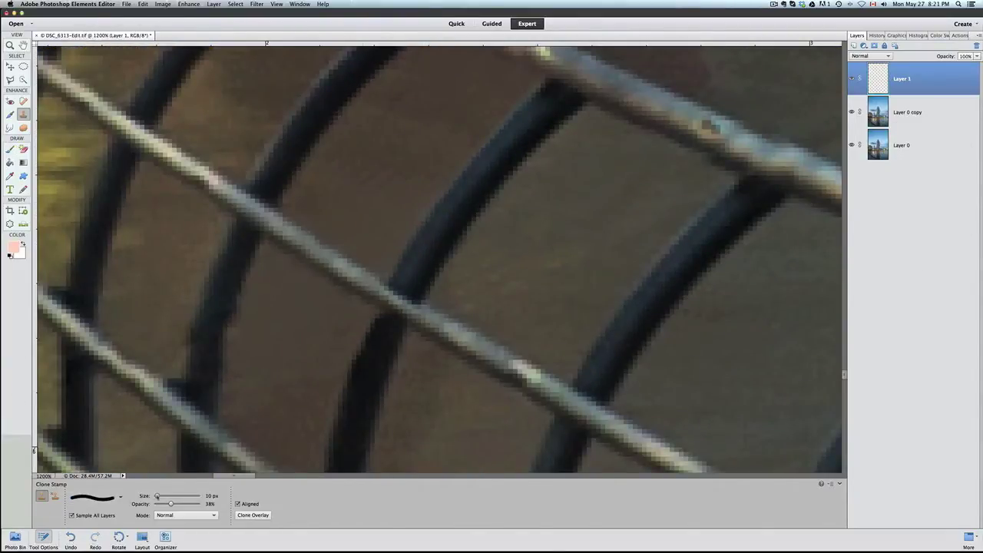
pyautogui.press('[')
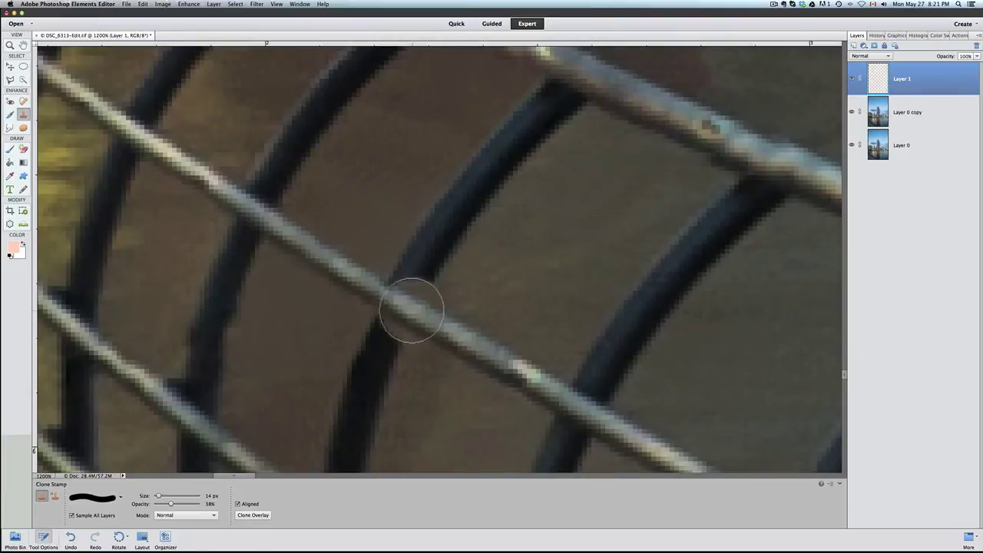
pyautogui.keyDown('alt'); pyautogui.click(396, 295); pyautogui.keyUp('alt')
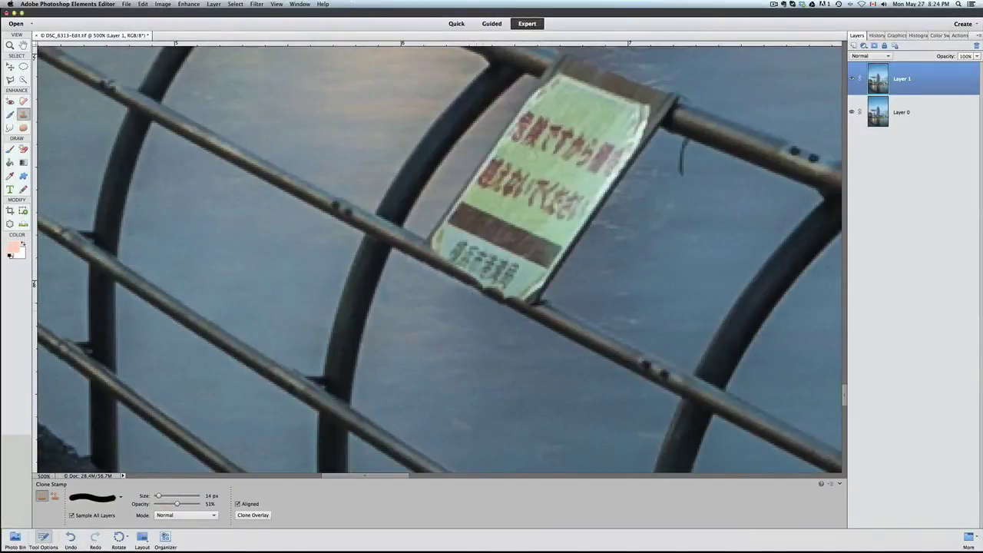
pyautogui.moveTo(470, 287); pyautogui.dragTo(496, 302)
# Step: Sample clean railing and clone rail and water over the sign's top and lower edges
pyautogui.keyDown('alt'); pyautogui.click(444, 281); pyautogui.keyUp('alt')
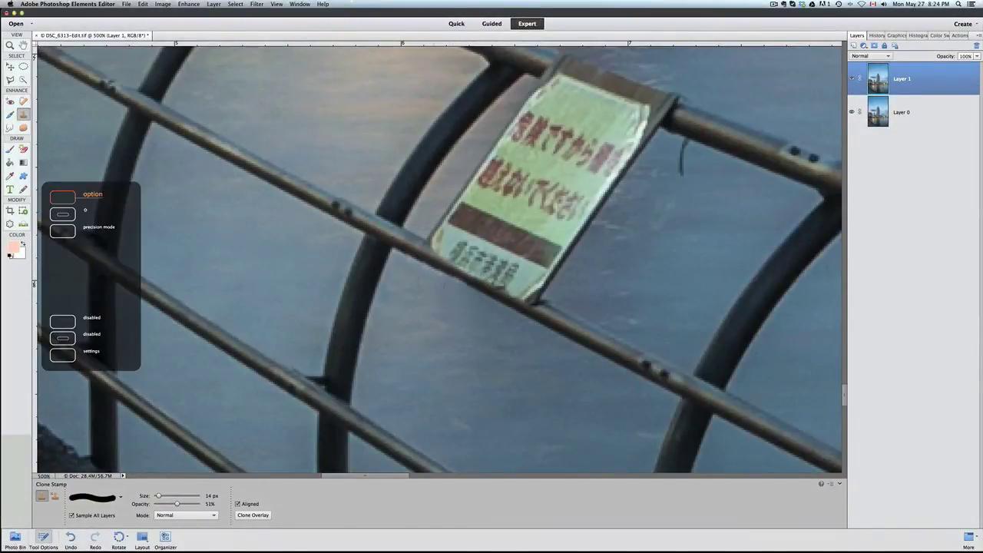
pyautogui.hscroll(5, 461, 239)
pyautogui.scroll(3, 461, 239)
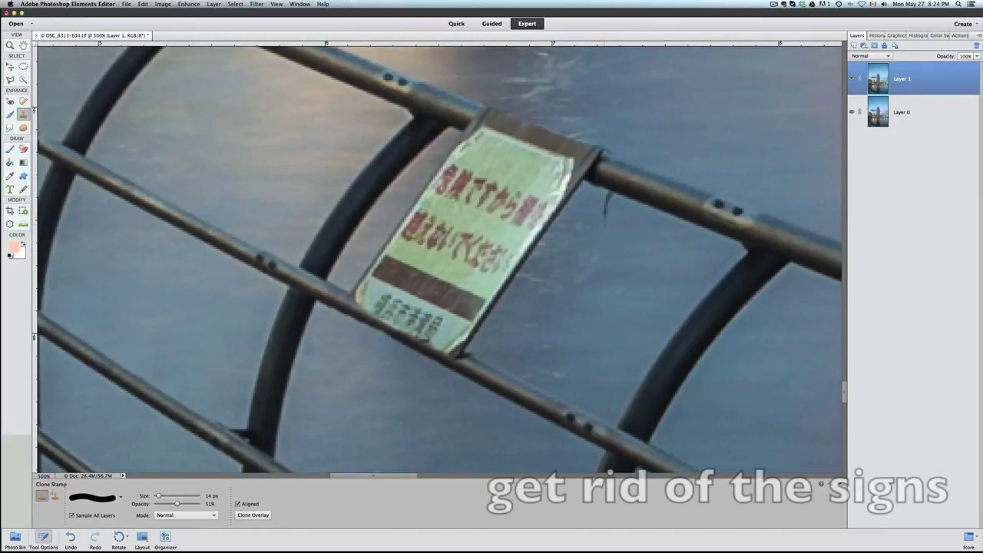
pyautogui.hscroll(5, 566, 225)
pyautogui.scroll(5, 566, 224)
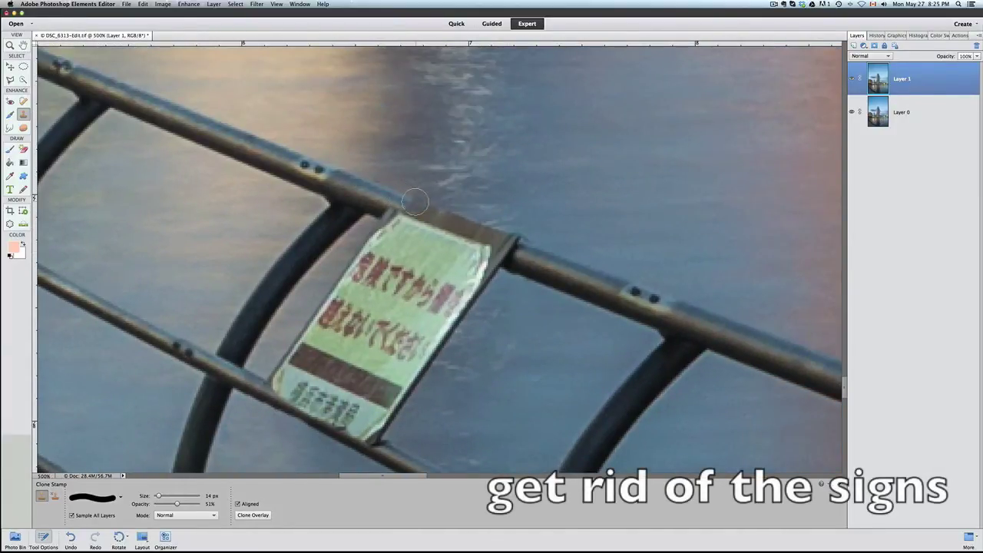
pyautogui.hscroll(5, 411, 256)
pyautogui.scroll(1, 411, 255)
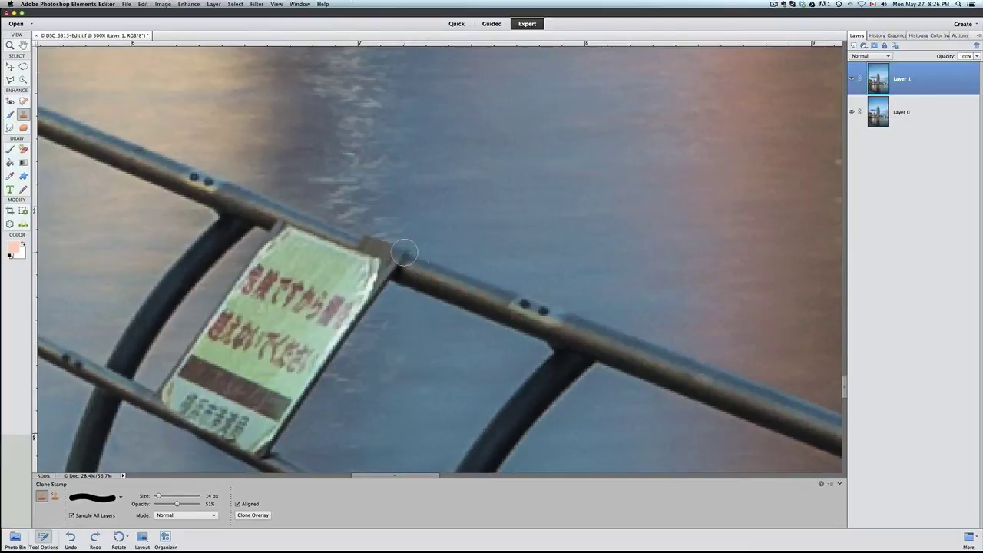
pyautogui.moveTo(389, 245); pyautogui.dragTo(320, 224)
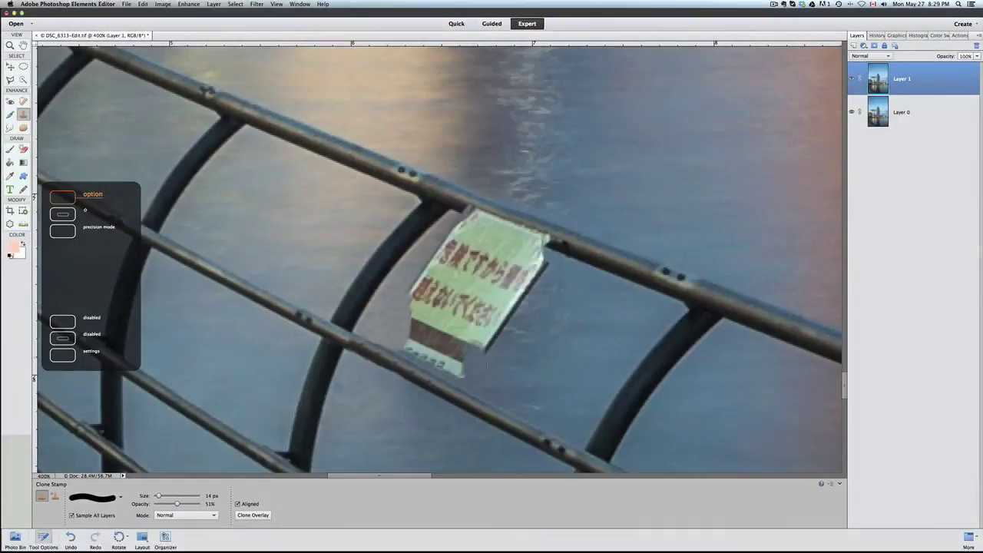
pyautogui.moveTo(475, 344)
pyautogui.mouseDown()
pyautogui.moveTo(507, 349)
pyautogui.moveTo(482, 343)
pyautogui.mouseUp()
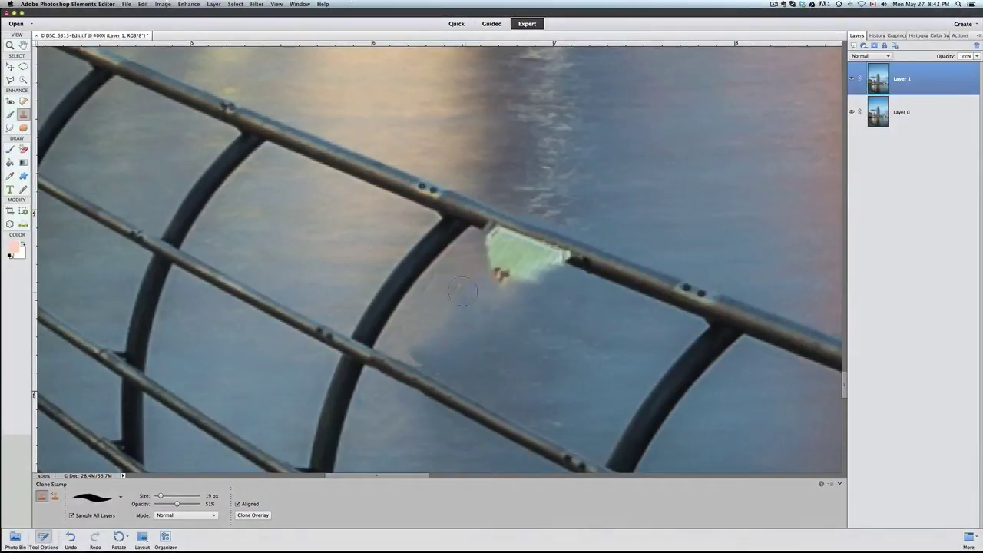
# Step: Smudge water colour over the leftover spot and the green patch's edge
pyautogui.press('r')
pyautogui.moveTo(414, 360); pyautogui.dragTo(428, 347)
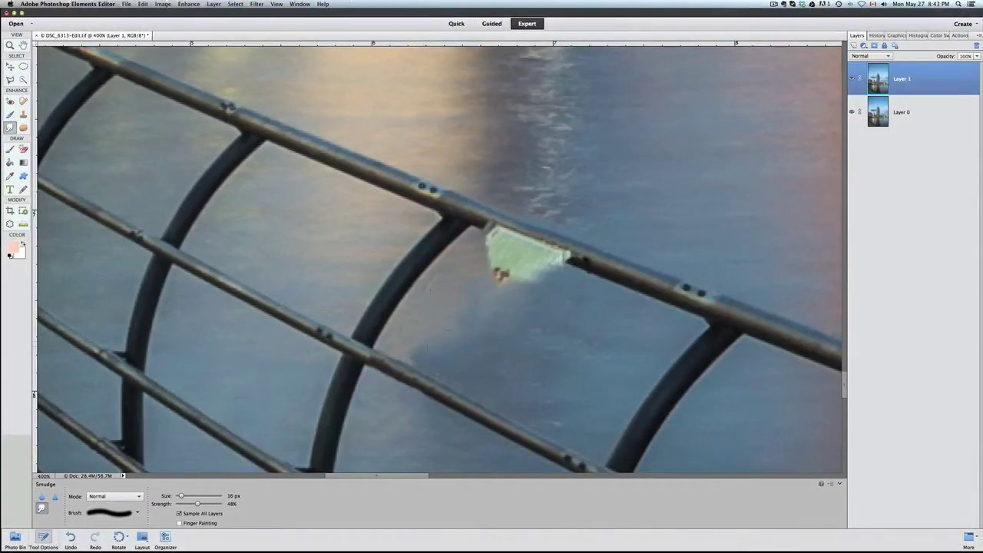
pyautogui.moveTo(477, 246); pyautogui.dragTo(507, 276)
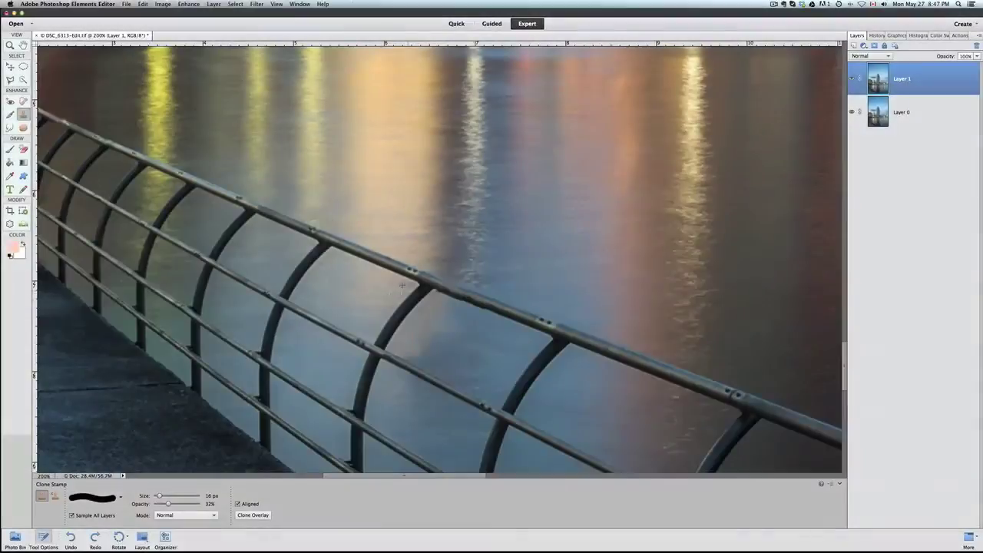
# Step: Clone over the blemish and the edges of the light water patch
pyautogui.click(120, 496)
pyautogui.click(120, 497)
pyautogui.click(462, 340)
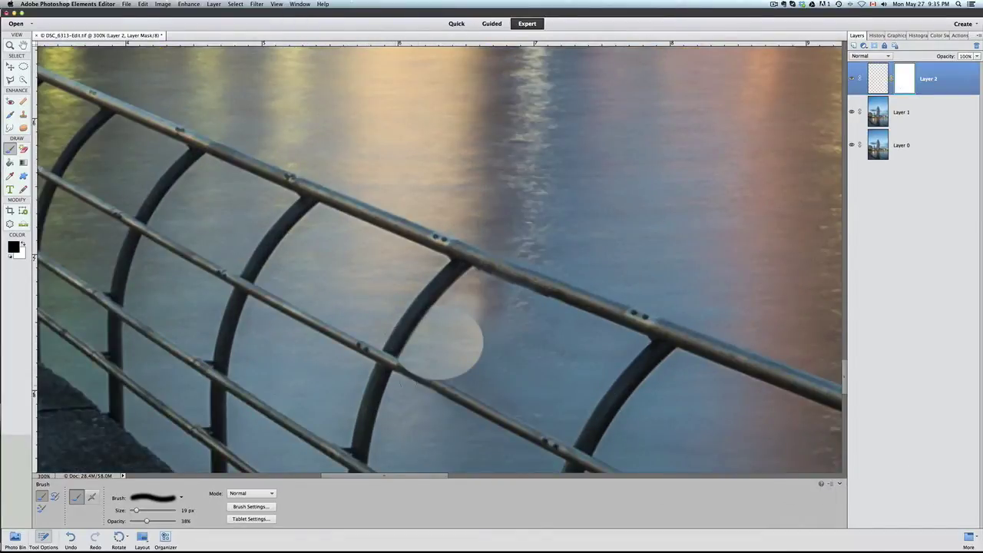
pyautogui.moveTo(400, 381)
pyautogui.mouseDown()
pyautogui.moveTo(438, 372)
pyautogui.moveTo(474, 326)
pyautogui.moveTo(424, 381)
pyautogui.mouseUp()
# Step: Paint out the rest of the patch near the railing at 50% opacity, then add a mask to Layer 1
pyautogui.press('5')
pyautogui.moveTo(473, 340)
pyautogui.mouseDown()
pyautogui.moveTo(444, 377)
pyautogui.moveTo(404, 376)
pyautogui.moveTo(431, 369)
pyautogui.mouseUp()
pyautogui.press('x')
pyautogui.press('x')
pyautogui.press('x')
pyautogui.press('x')
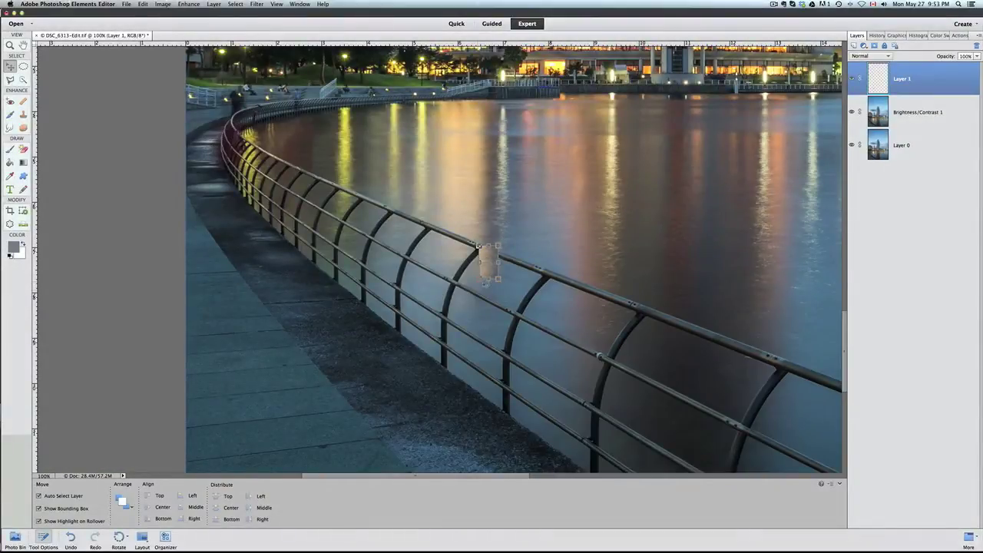
pyautogui.click(885, 45)
pyautogui.press('b')
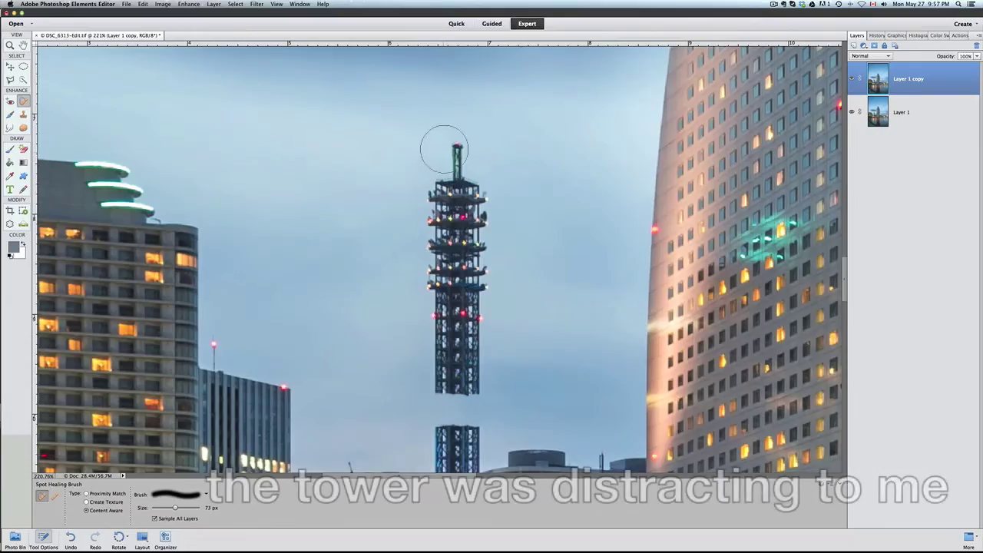
# Step: Clone clean sky over the tower's blurred edges with a larger brush, then check Layer 1 copy's visibility
pyautogui.moveTo(445, 147)
pyautogui.mouseDown()
pyautogui.moveTo(430, 377)
pyautogui.moveTo(461, 388)
pyautogui.moveTo(488, 296)
pyautogui.moveTo(482, 202)
pyautogui.moveTo(457, 330)
pyautogui.mouseUp()
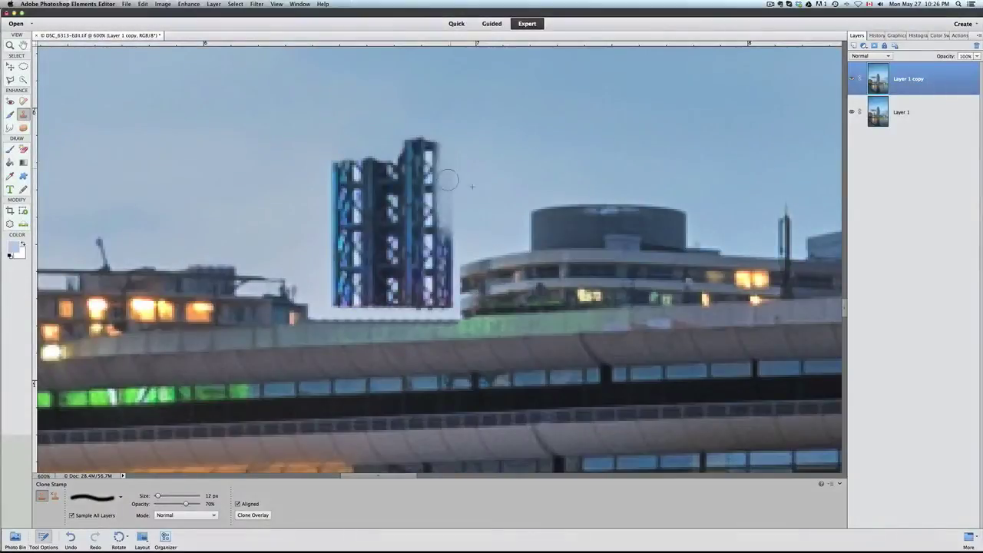
pyautogui.moveTo(449, 181)
pyautogui.mouseDown()
pyautogui.moveTo(447, 231)
pyautogui.moveTo(434, 153)
pyautogui.moveTo(450, 136)
pyautogui.moveTo(380, 169)
pyautogui.moveTo(329, 159)
pyautogui.moveTo(325, 193)
pyautogui.moveTo(397, 160)
pyautogui.moveTo(367, 174)
pyautogui.mouseUp()
pyautogui.press(']')
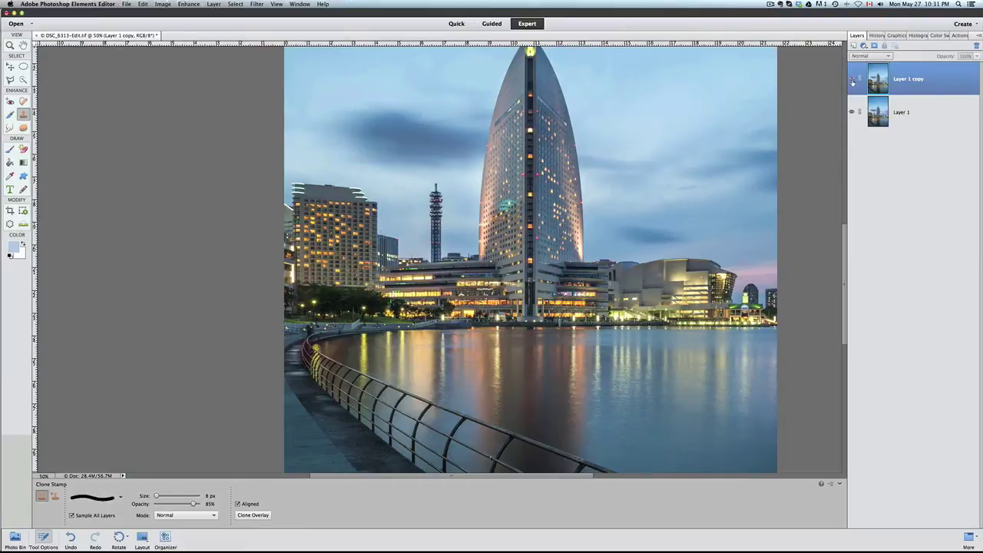
pyautogui.click(851, 78)
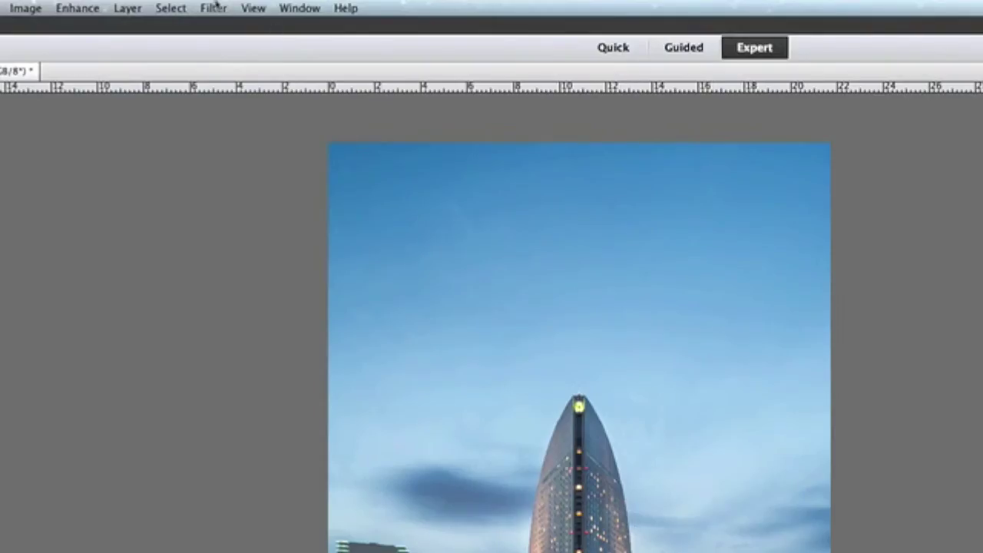
# Step: Open the photo in Color Efex Pro 4, try Skylight Filter, then revert to the Graduated ND state
pyautogui.click(222, 8)
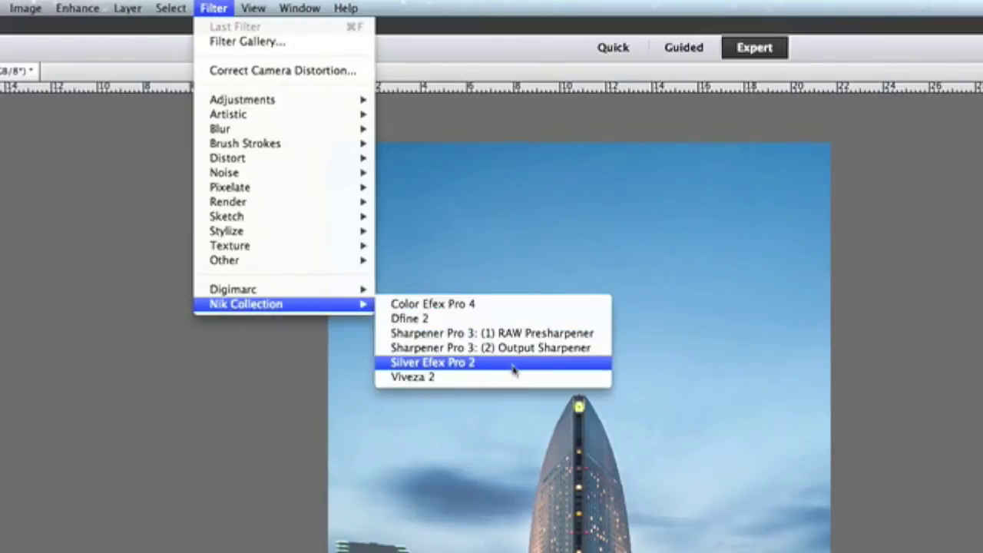
pyautogui.click(461, 304)
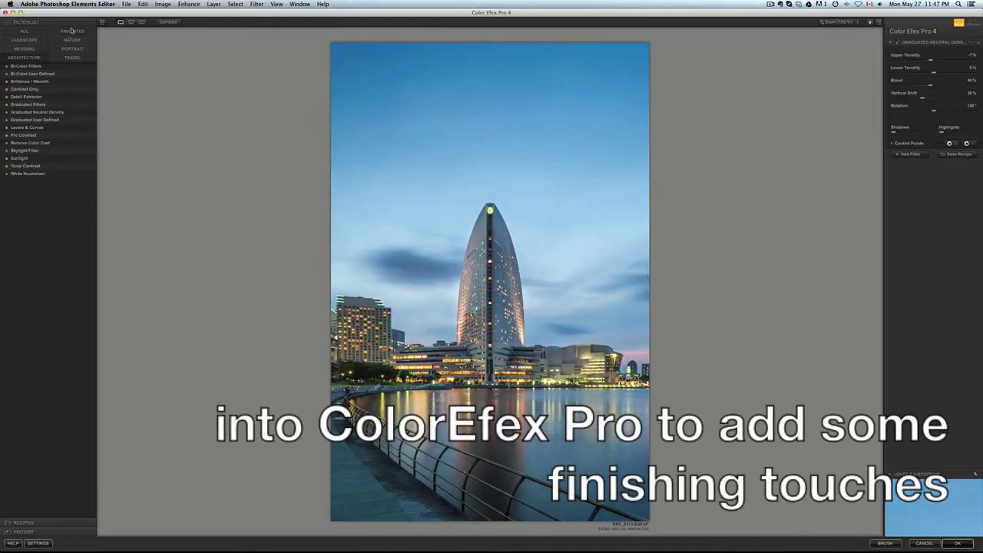
pyautogui.click(34, 153)
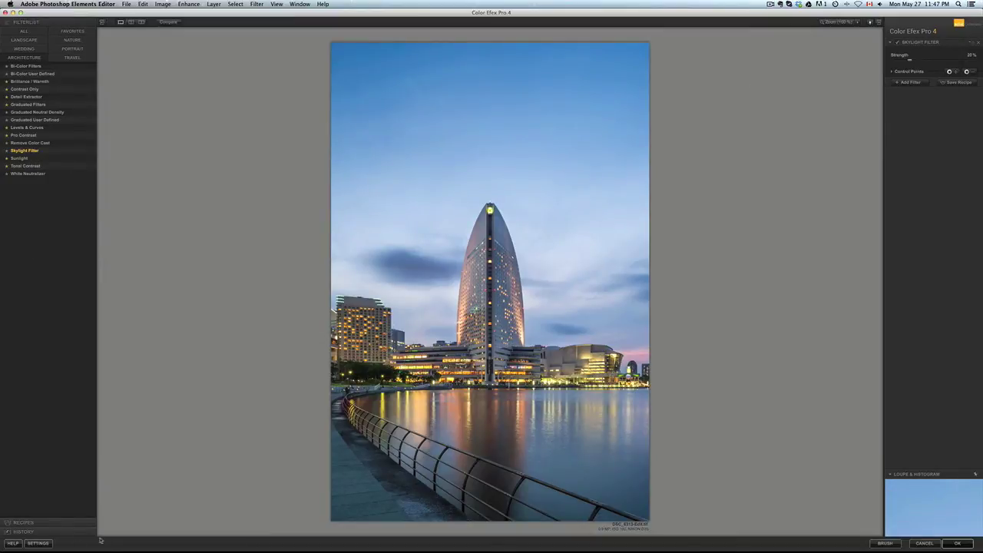
pyautogui.click(23, 532)
pyautogui.click(23, 332)
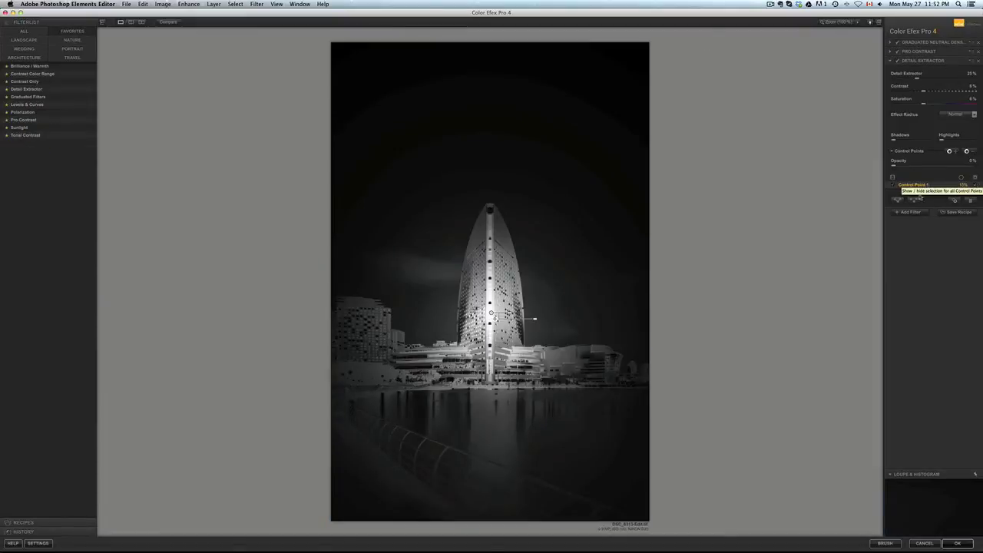
# Step: Add Detail Extractor control points on the tower, lower buildings, right buildings and sky
pyautogui.click(919, 198)
pyautogui.click(490, 267)
pyautogui.click(950, 150)
pyautogui.click(425, 365)
pyautogui.click(950, 151)
pyautogui.click(590, 360)
pyautogui.click(966, 151)
pyautogui.click(581, 302)
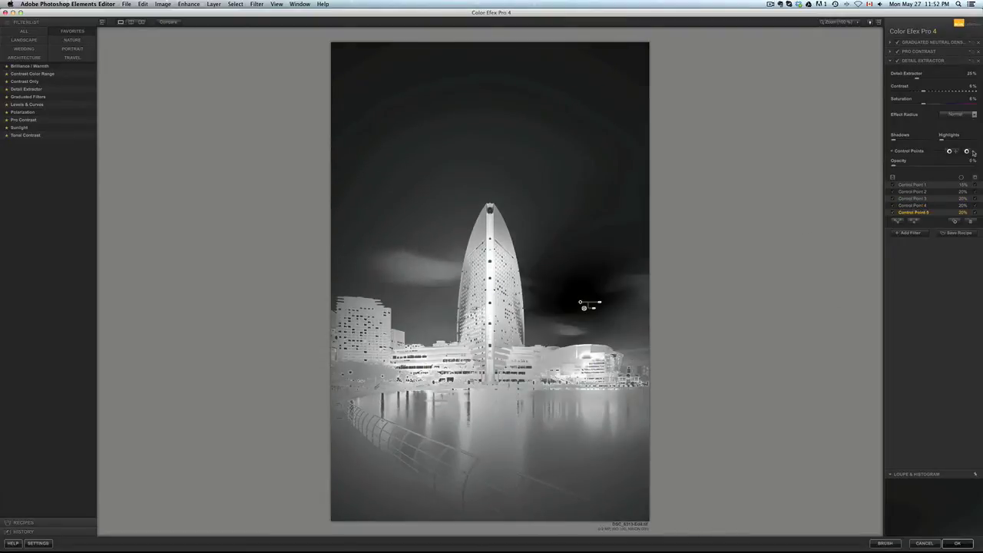
# Step: Place more Detail Extractor control points across the image, then select Control Point 7
pyautogui.click(966, 151)
pyautogui.click(402, 292)
pyautogui.click(966, 151)
pyautogui.click(391, 358)
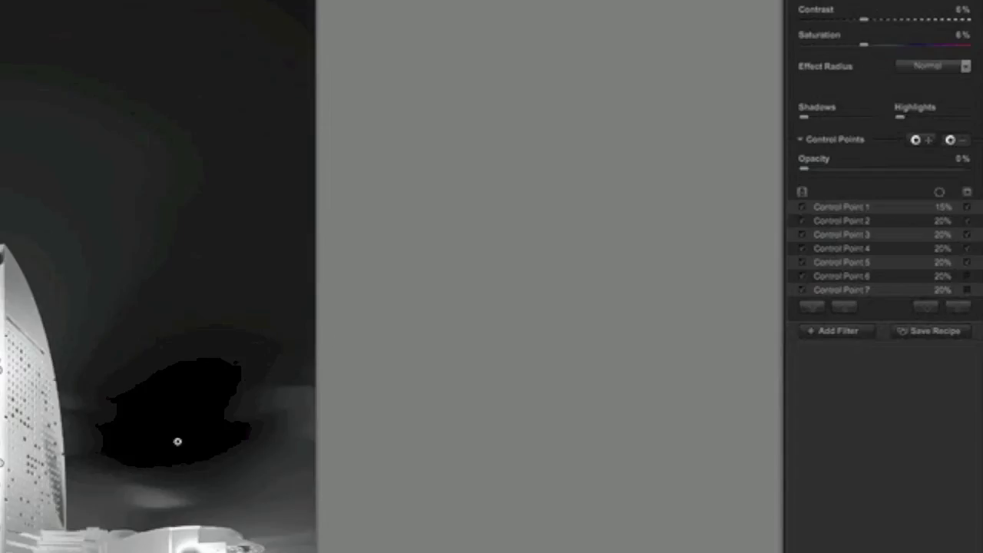
pyautogui.click(177, 441)
pyautogui.click(177, 441)
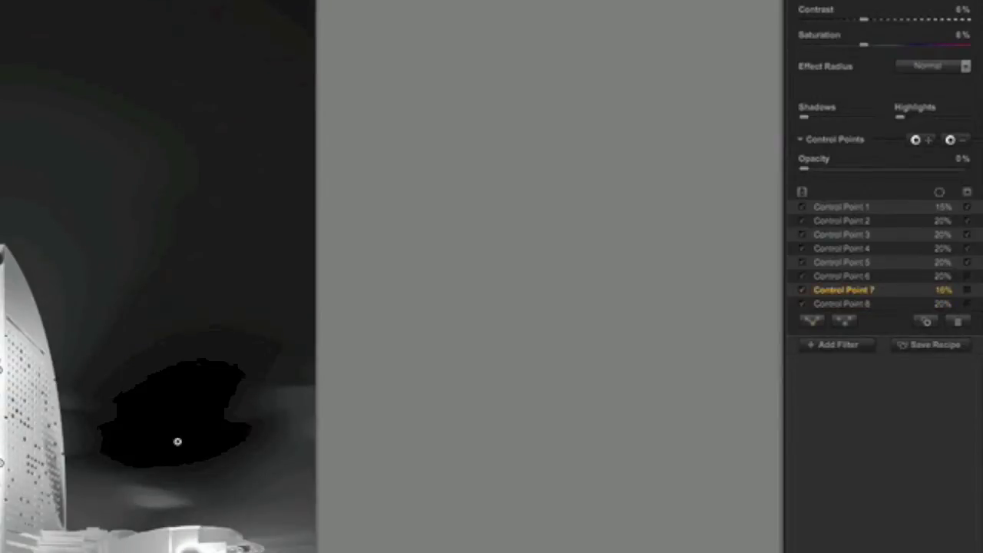
# Step: Cover the lower-right water with a control point and apply the filters as a new layer
pyautogui.click(952, 140)
pyautogui.click(296, 485)
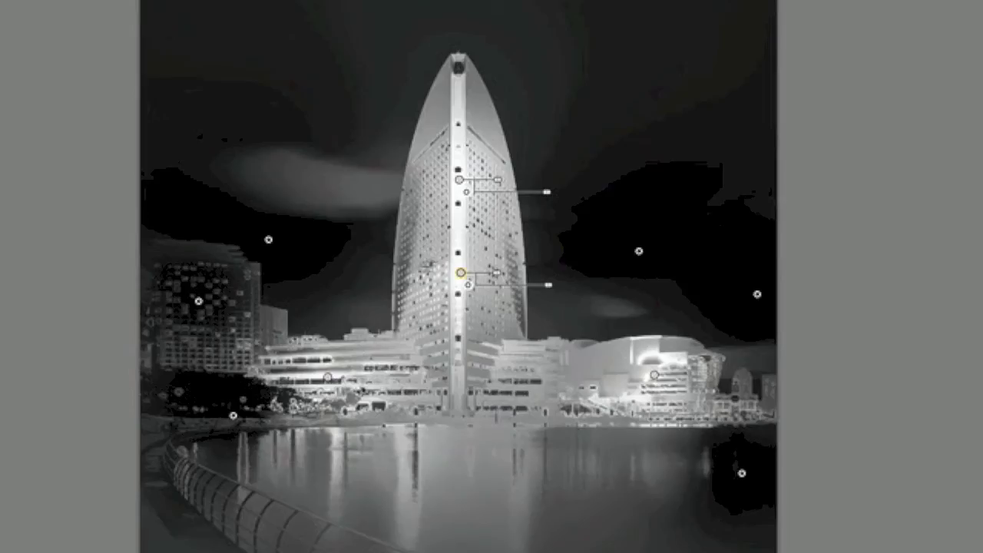
pyautogui.click(328, 378)
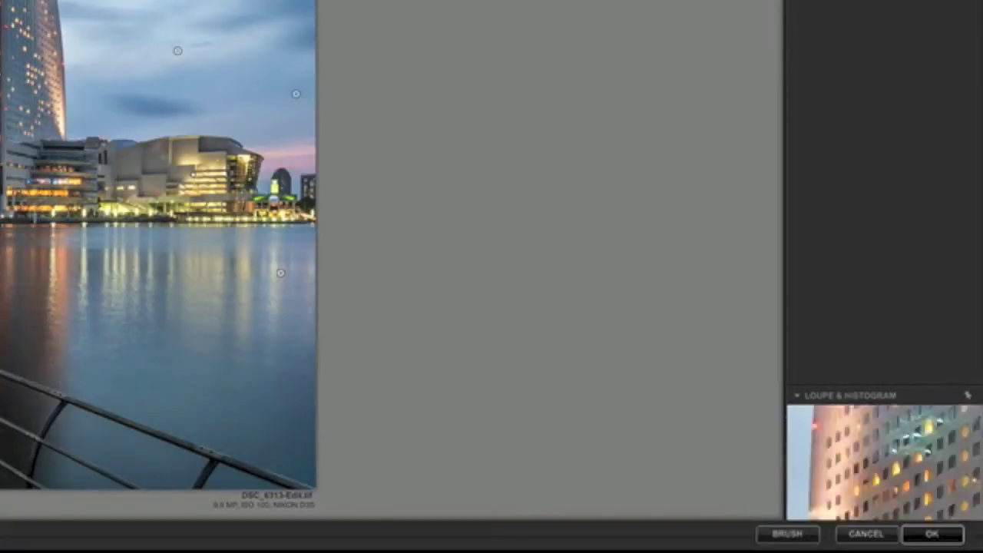
pyautogui.click(935, 530)
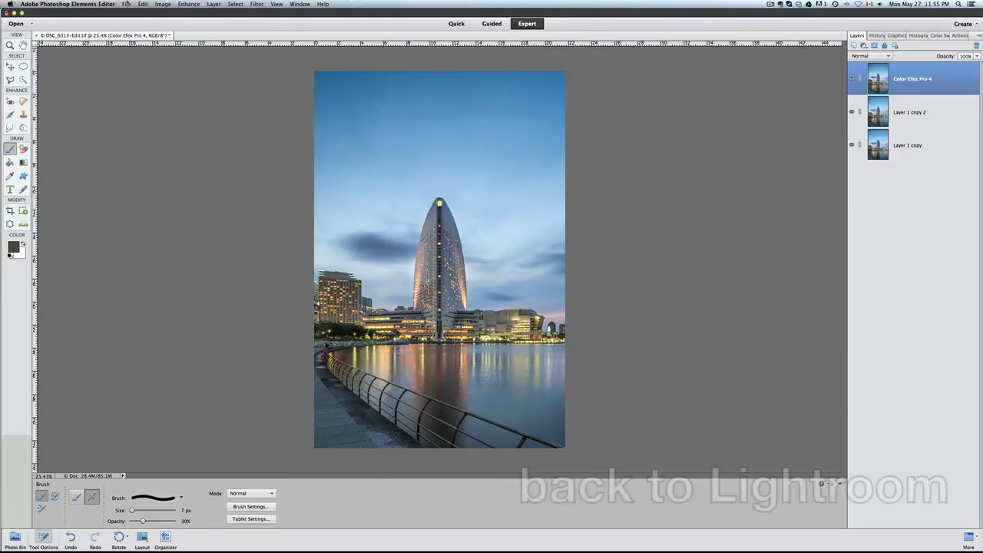
# Step: Save as TIFF with layers, replacing the existing DSC_6313-Edit.tif
pyautogui.click(126, 4)
pyautogui.click(139, 64)
pyautogui.press('Return')
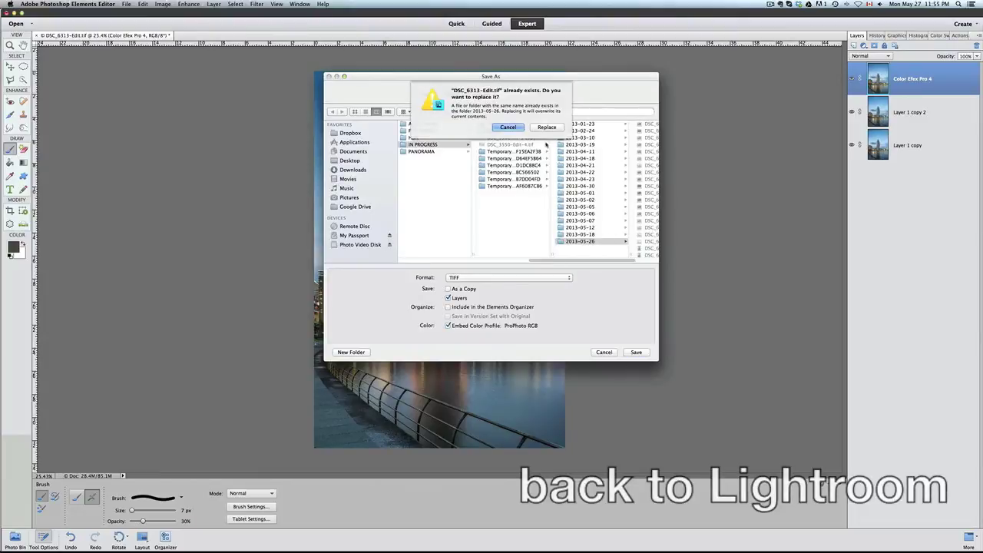
pyautogui.press('Return')
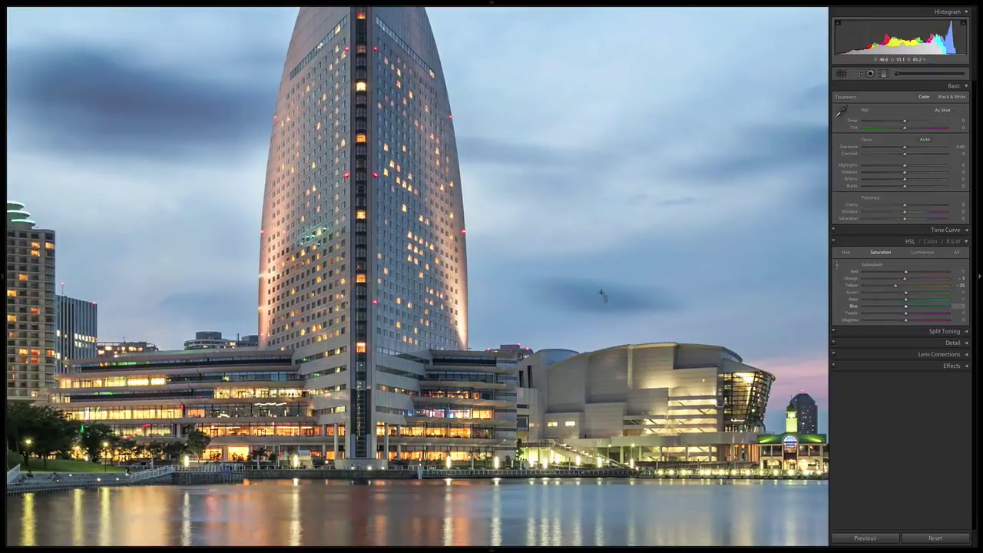
# Step: Brighten the foreground walkway with a +0.25 exposure Adjustment Brush, refining the mask
pyautogui.press('\\')
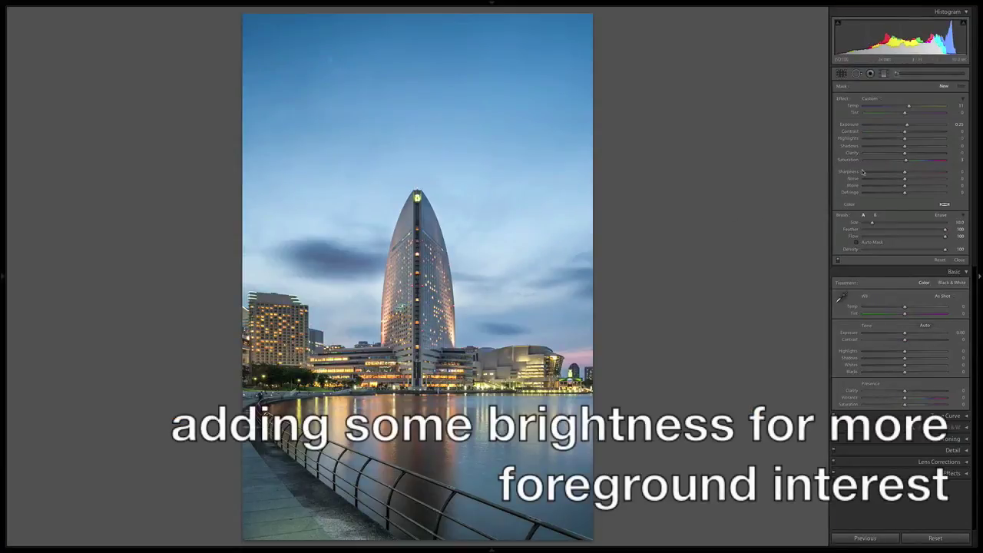
pyautogui.moveTo(280, 501); pyautogui.dragTo(298, 485)
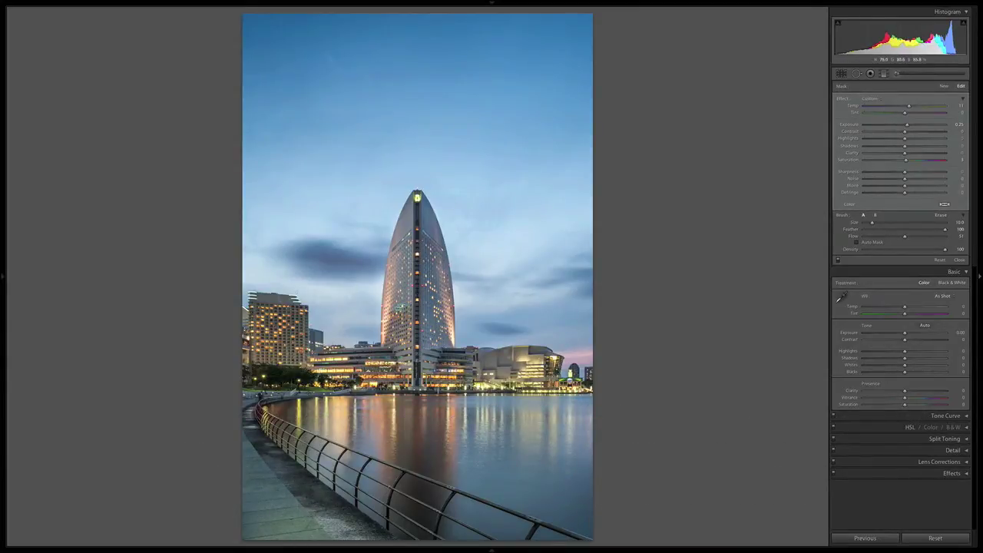
pyautogui.press('alt')
pyautogui.moveTo(361, 470); pyautogui.dragTo(293, 490)
pyautogui.hotkey('ctrl', 'z')
pyautogui.press('o')
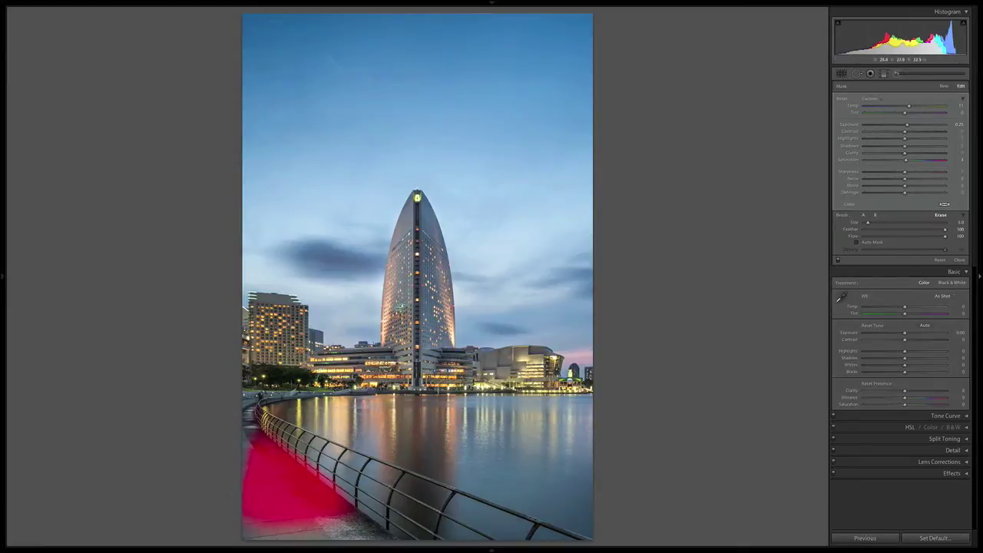
pyautogui.press('o')
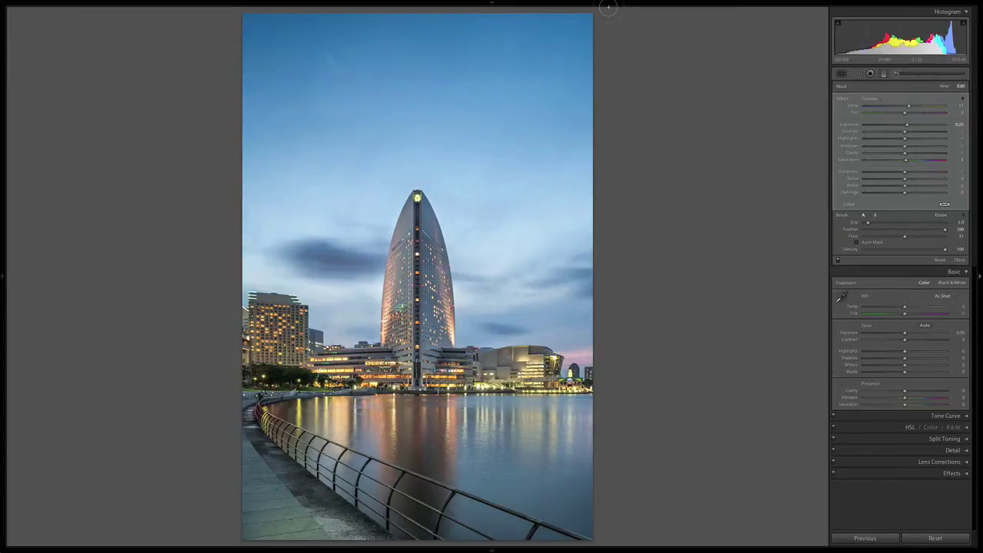
pyautogui.press('k')
# Step: Raise Clarity slightly and send the photo to Sharpener Pro 3 Output Sharpening, viewing the control-point mask
pyautogui.moveTo(904, 206); pyautogui.dragTo(907, 208)
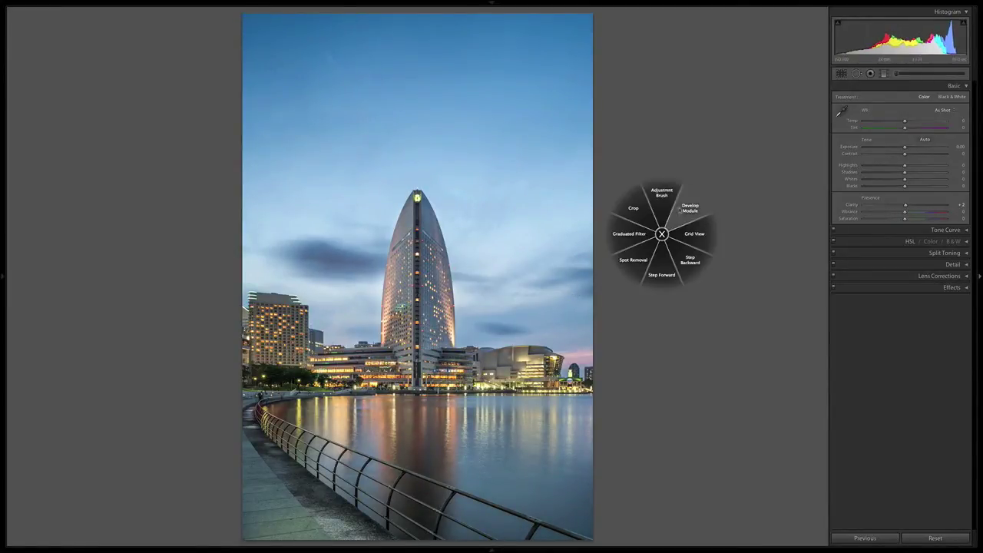
pyautogui.rightClick(510, 169)
pyautogui.moveTo(651, 225)
pyautogui.click(666, 272)
pyautogui.click(901, 241)
pyautogui.keyDown('shift'); pyautogui.click(901, 261); pyautogui.keyUp('shift')
pyautogui.click(968, 232)
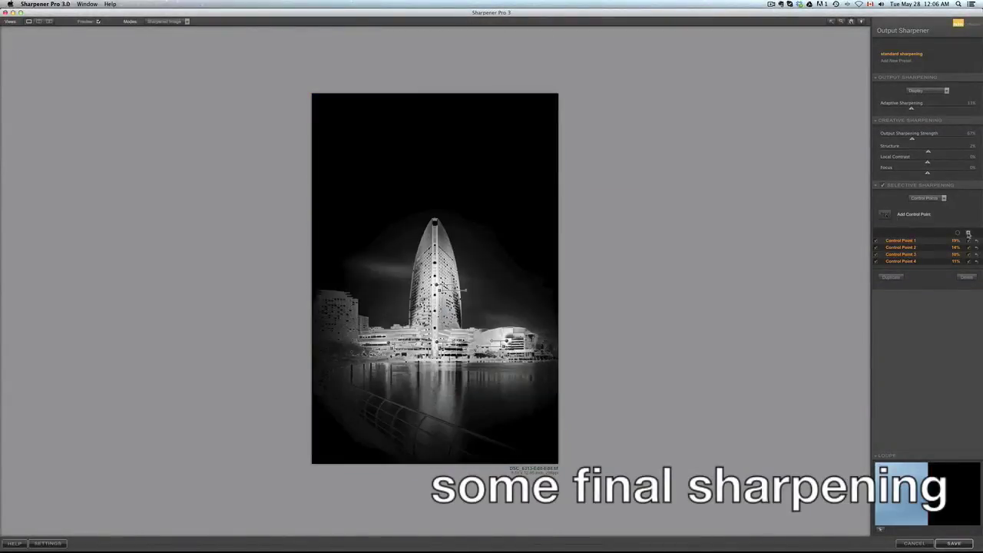
# Step: Turn off the mask view to return to the full-colour sharpened preview
pyautogui.click(967, 232)
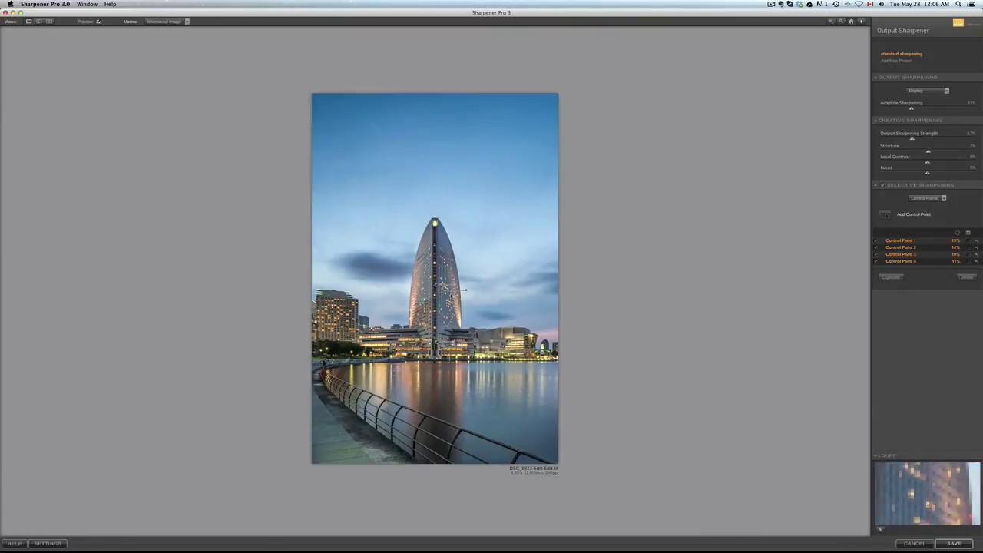